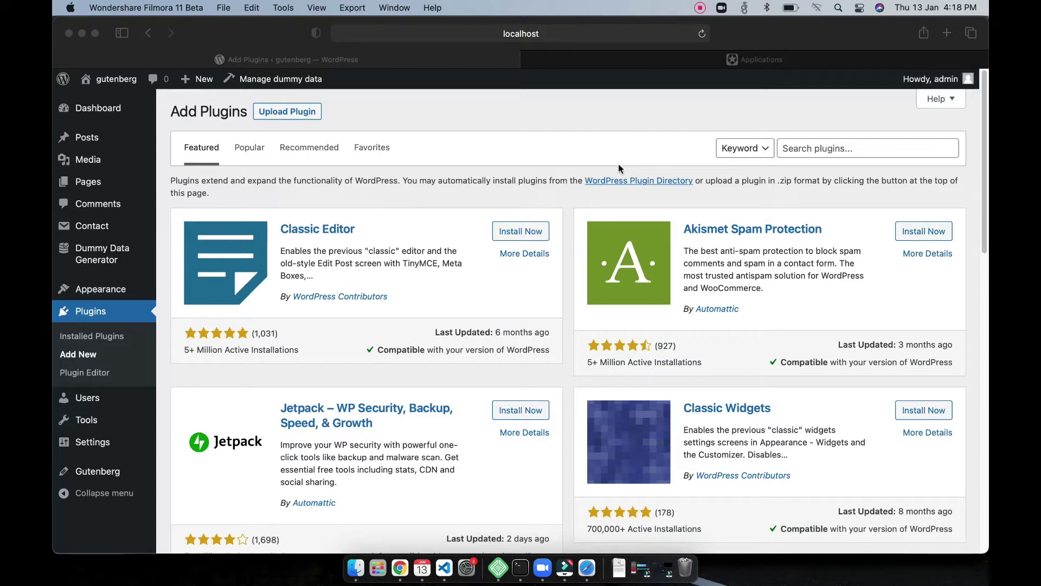
Step: Find the Login by Auth0 plugin by searching 'auth0', then install and activate it
left_click(812, 148)
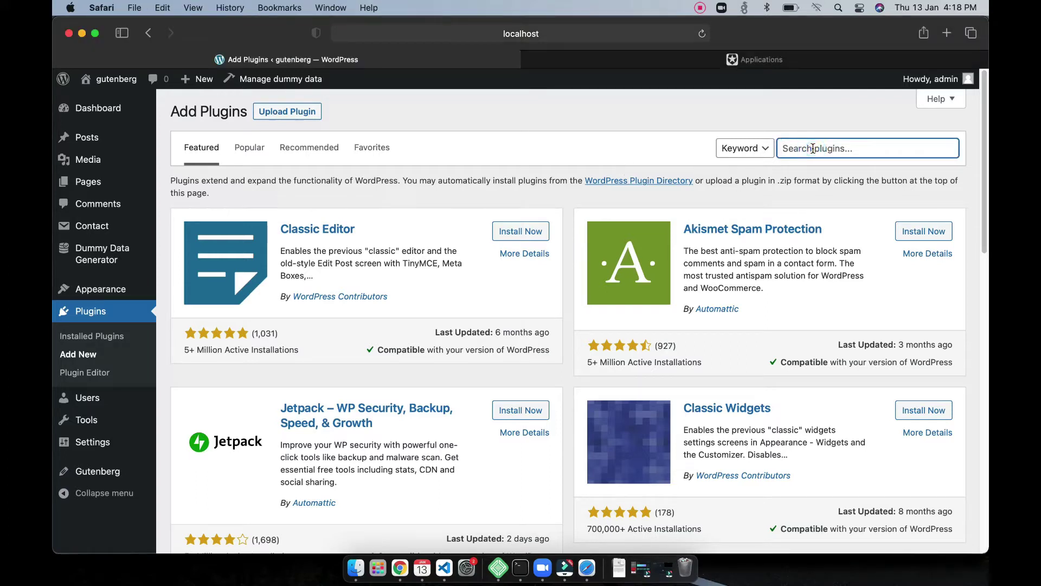
type("auth0")
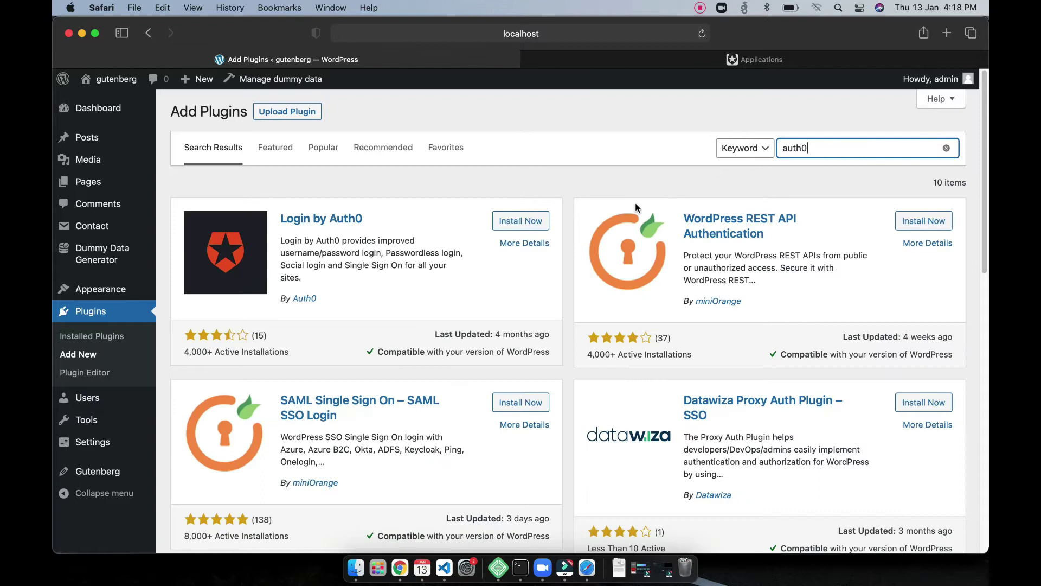
left_click(530, 225)
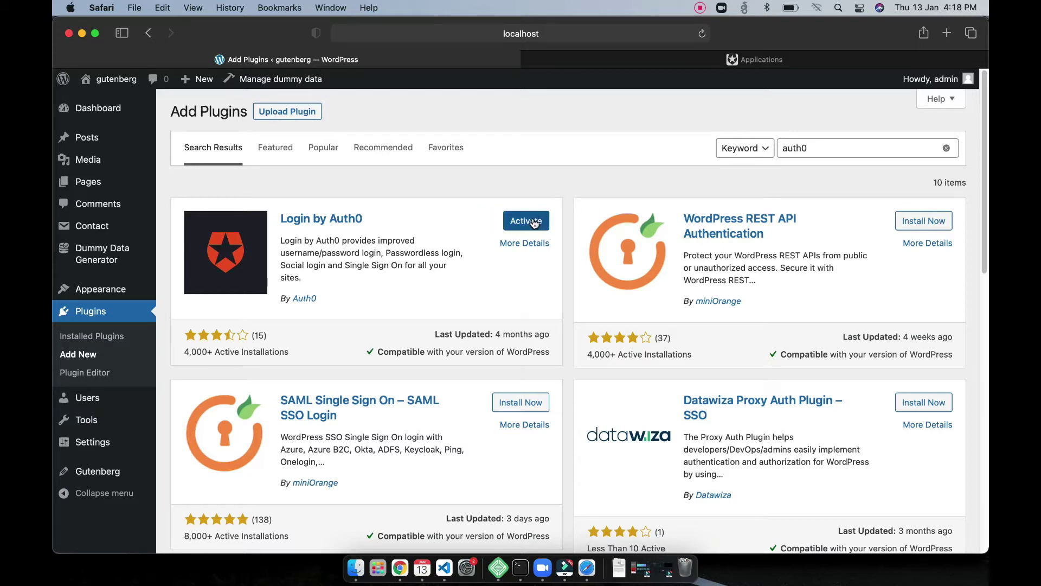
left_click(534, 222)
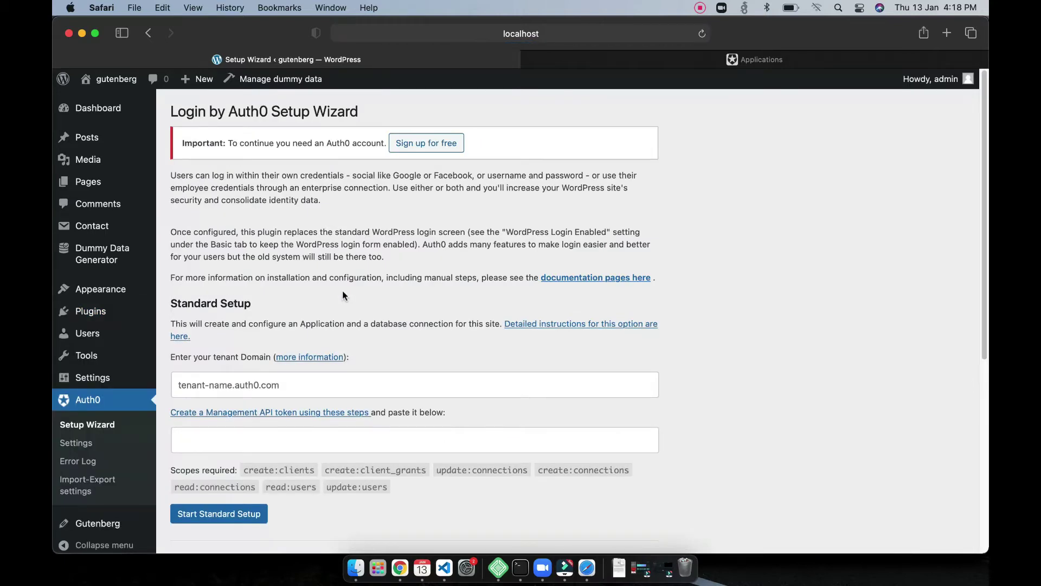
Step: Glance at the Auth0 dashboard, then scroll the Setup Wizard down to its Standard Setup form
left_click(648, 61)
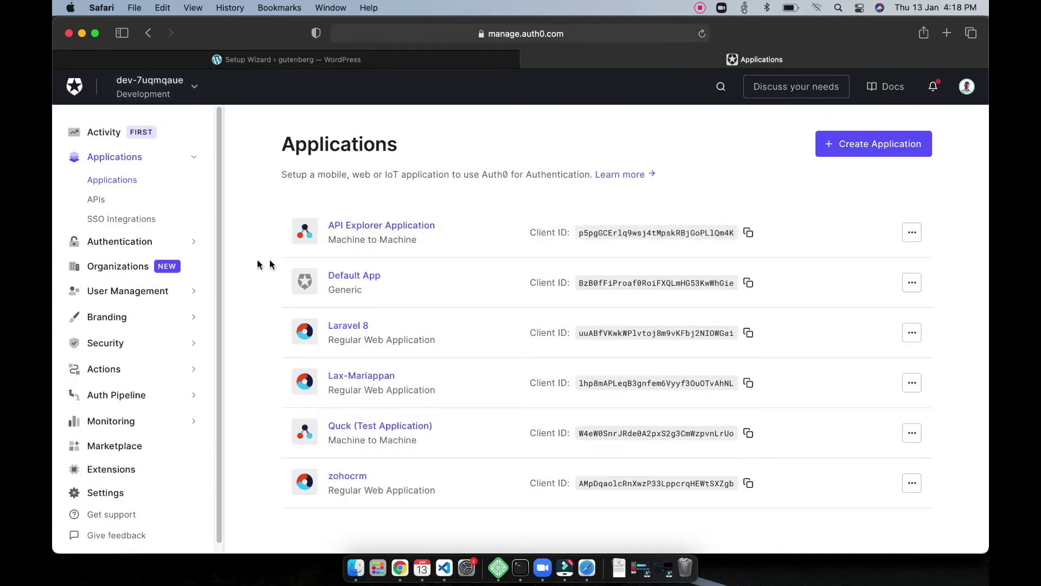
left_click(347, 60)
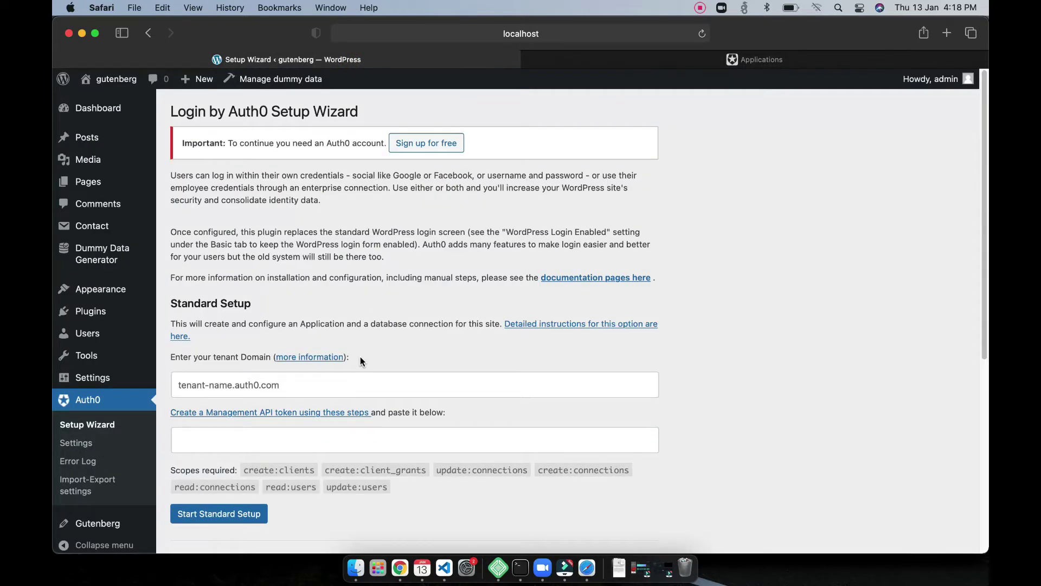
scroll(360, 356, "down", 3)
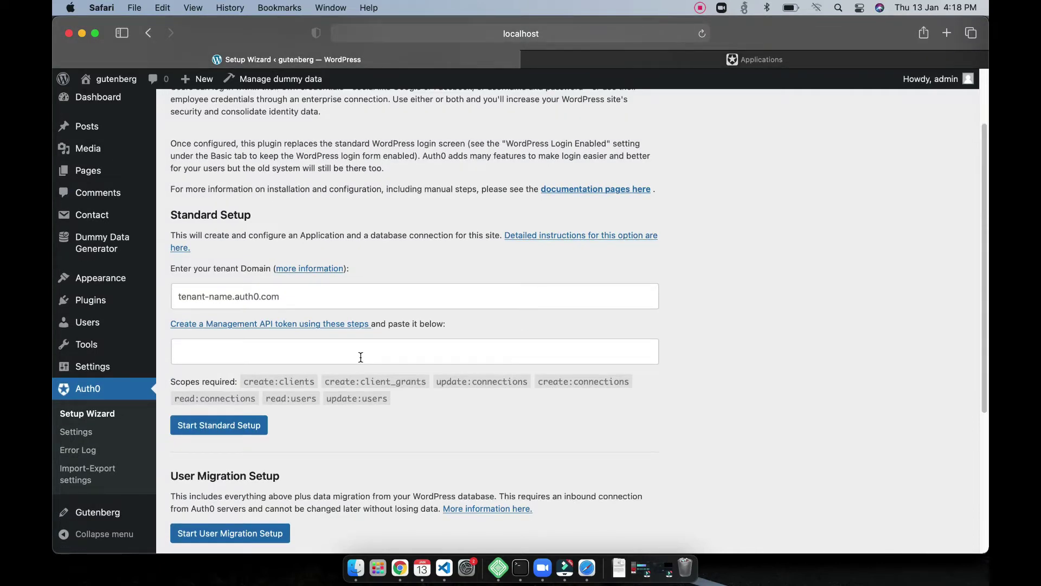
Step: Copy the tenant name from the Auth0 dashboard's tenant details menu
left_click(654, 67)
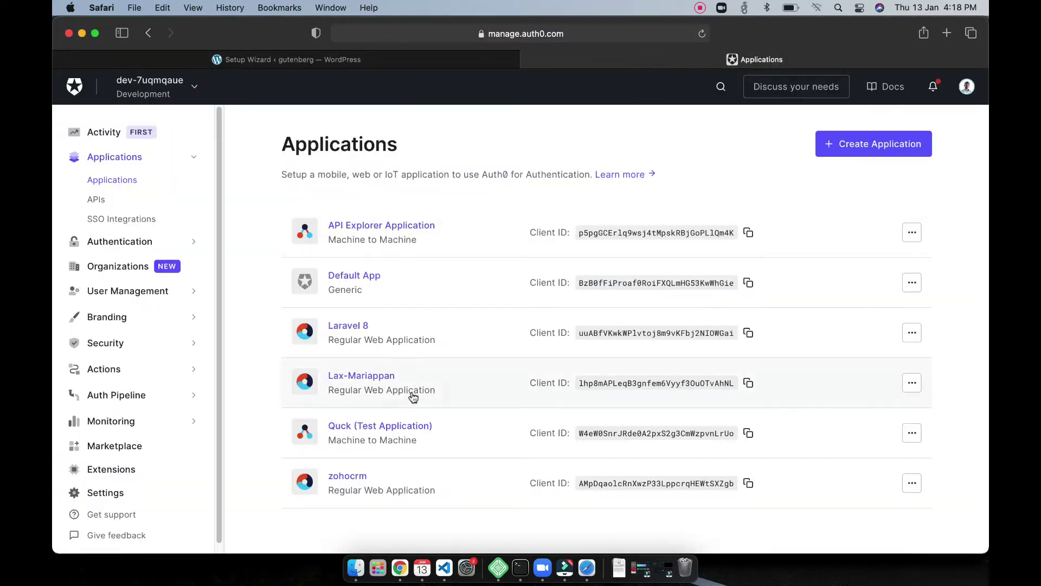
left_click(195, 90)
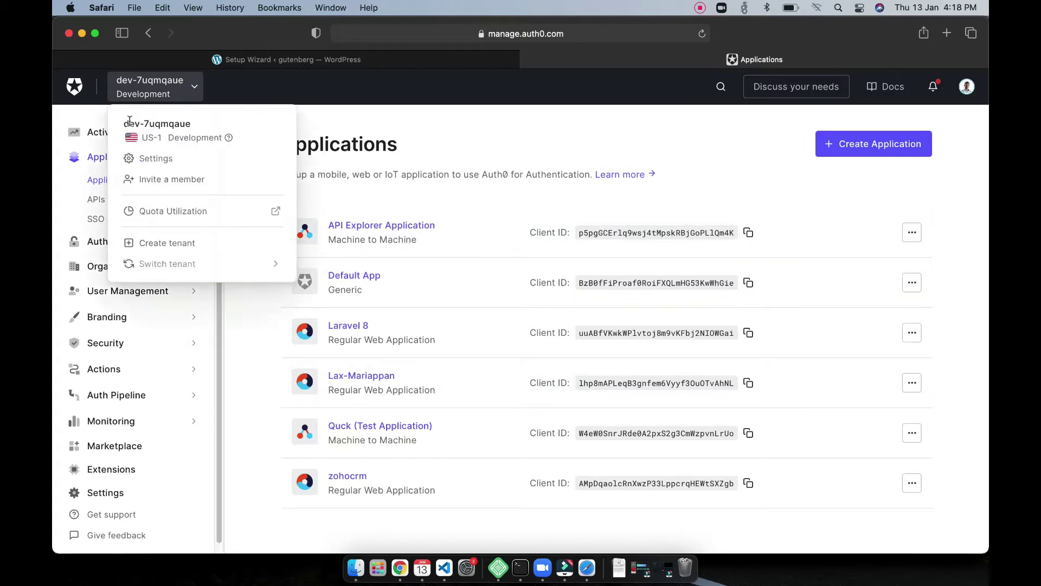
left_click_drag(124, 120, 199, 122)
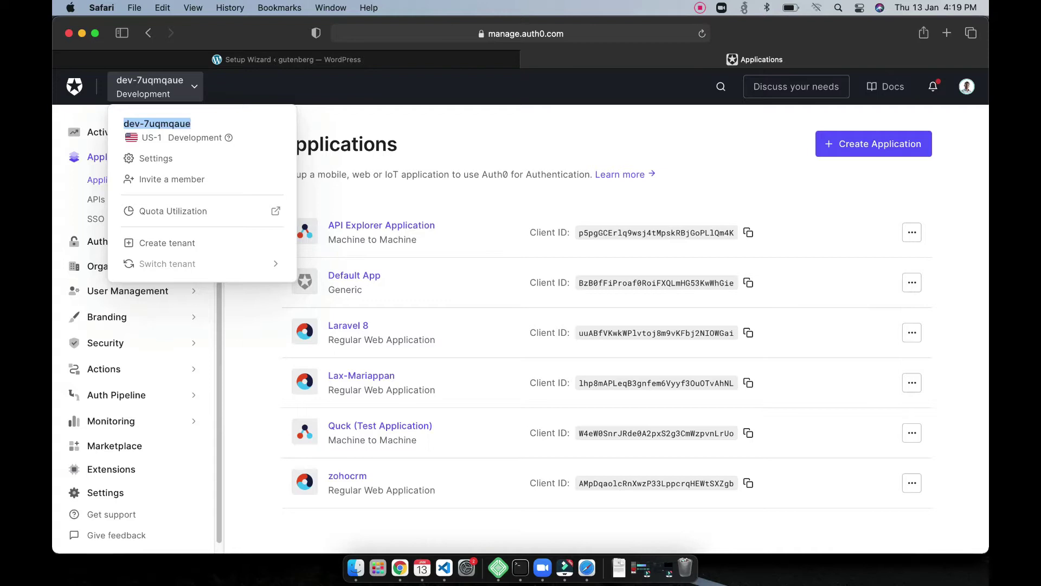
right_click(190, 123)
left_click(204, 164)
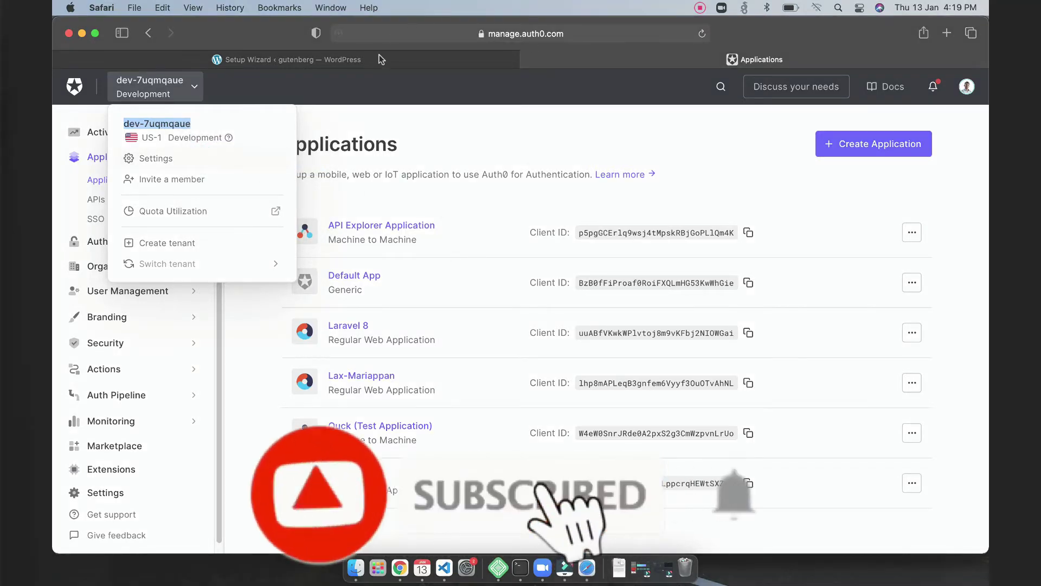
Step: Enter the tenant domain as the pasted tenant name followed by '.auth0.com'
left_click(381, 59)
left_click(302, 293)
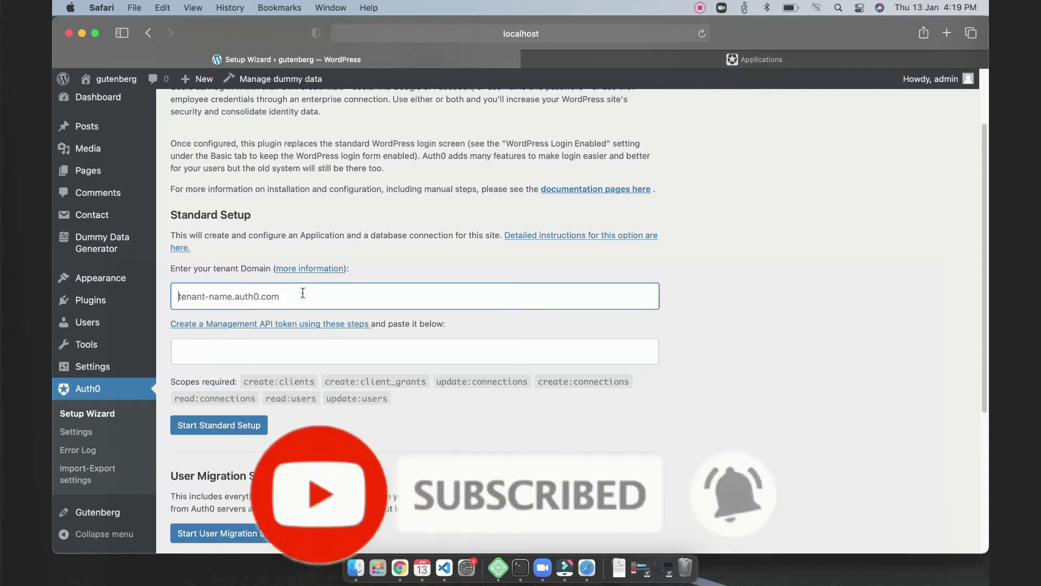
key("super+v")
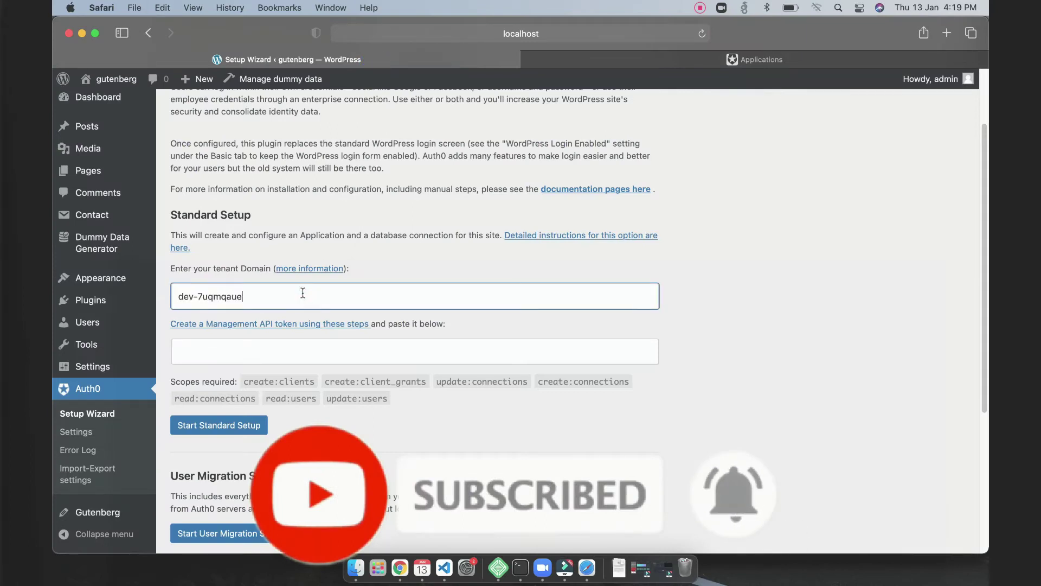
type(".auth")
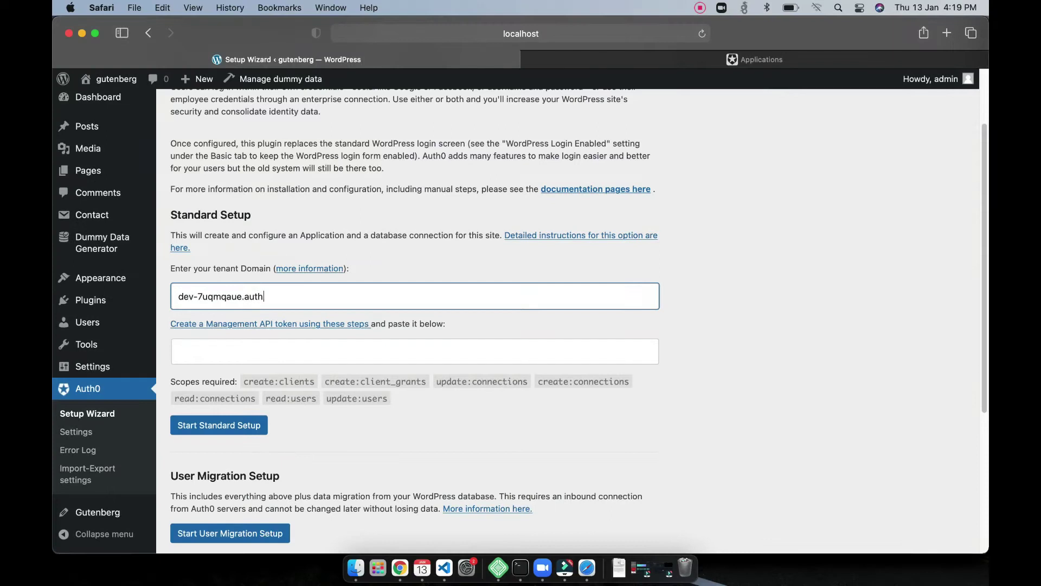
type("0.com")
Step: View the Management API token instructions, then return to the Auth0 dashboard
left_click(291, 326)
left_click(539, 62)
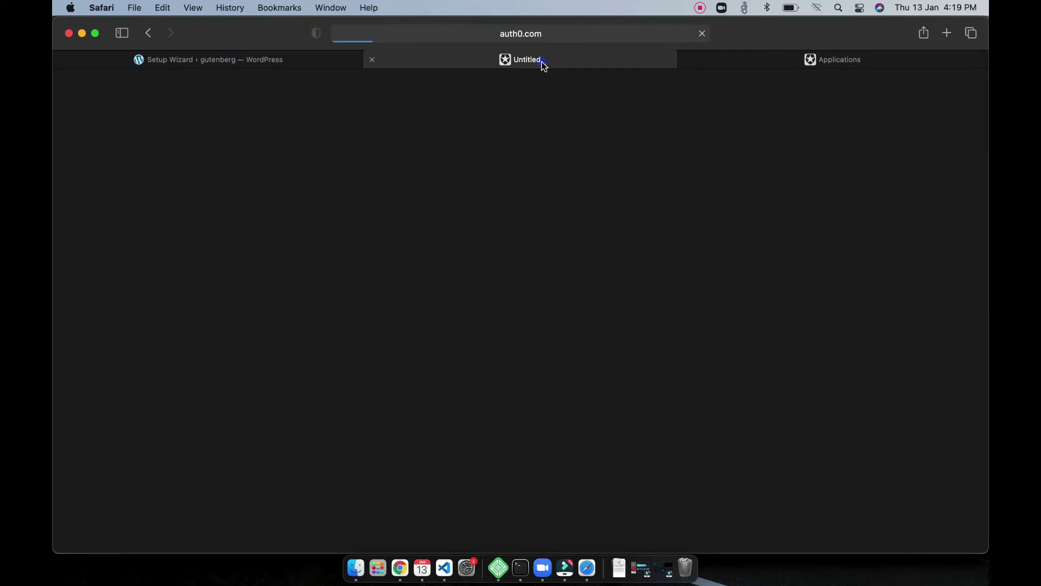
left_click(753, 60)
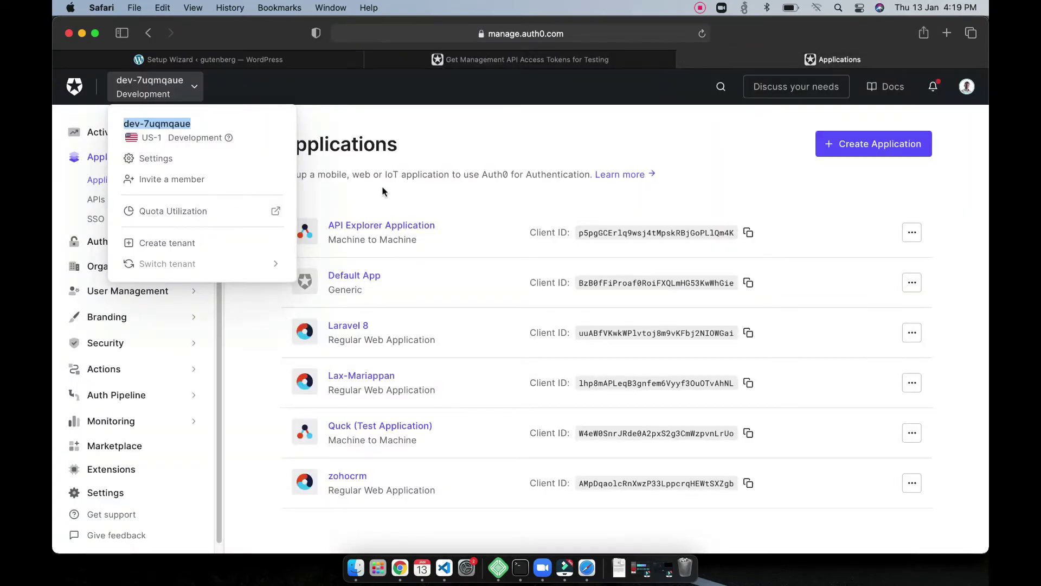
left_click(491, 147)
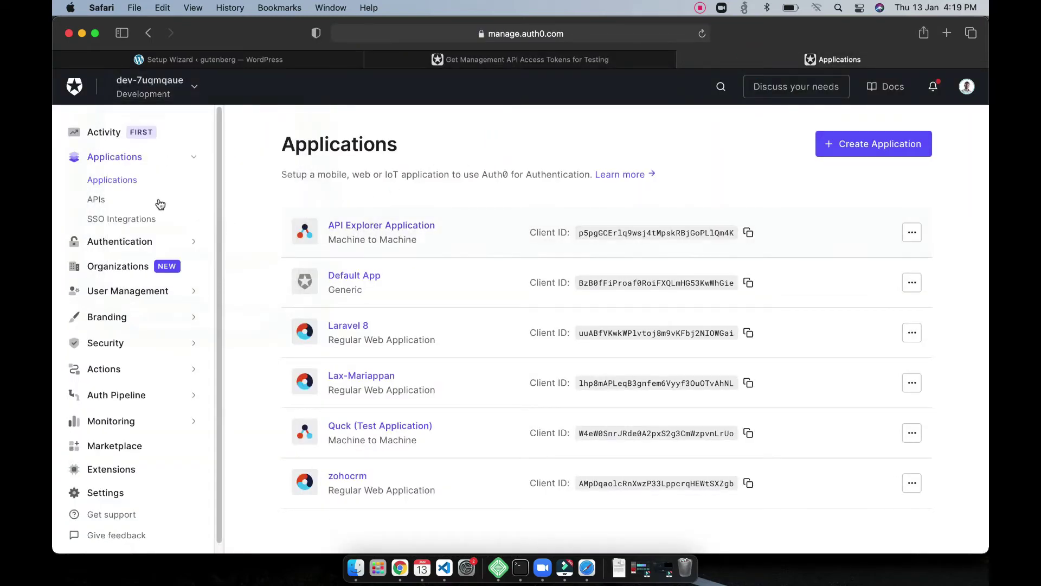
Step: Copy the test token from the Auth0 Management API's API Explorer
left_click(96, 200)
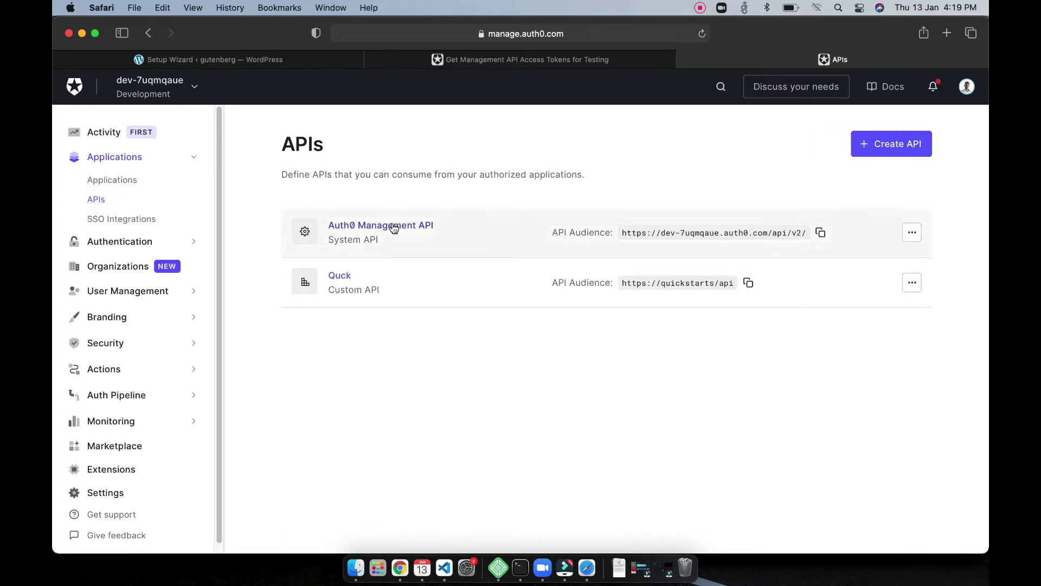
left_click(392, 225)
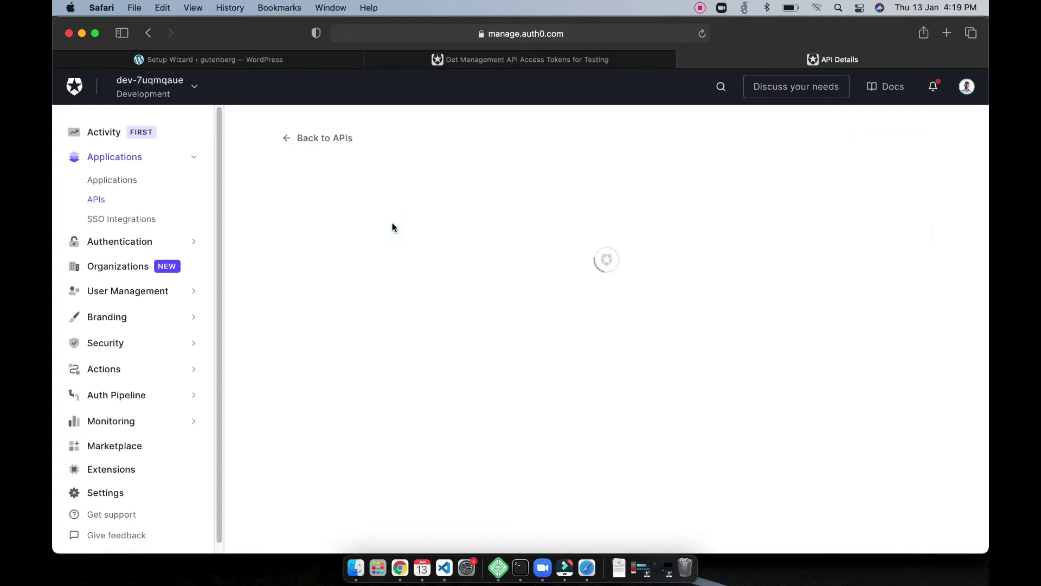
left_click(713, 239)
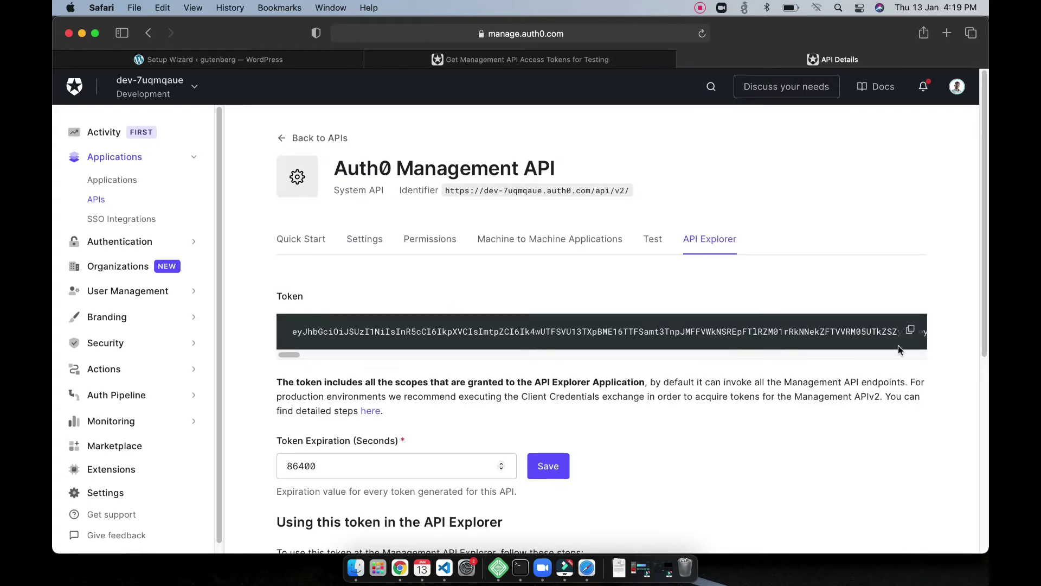
left_click(548, 466)
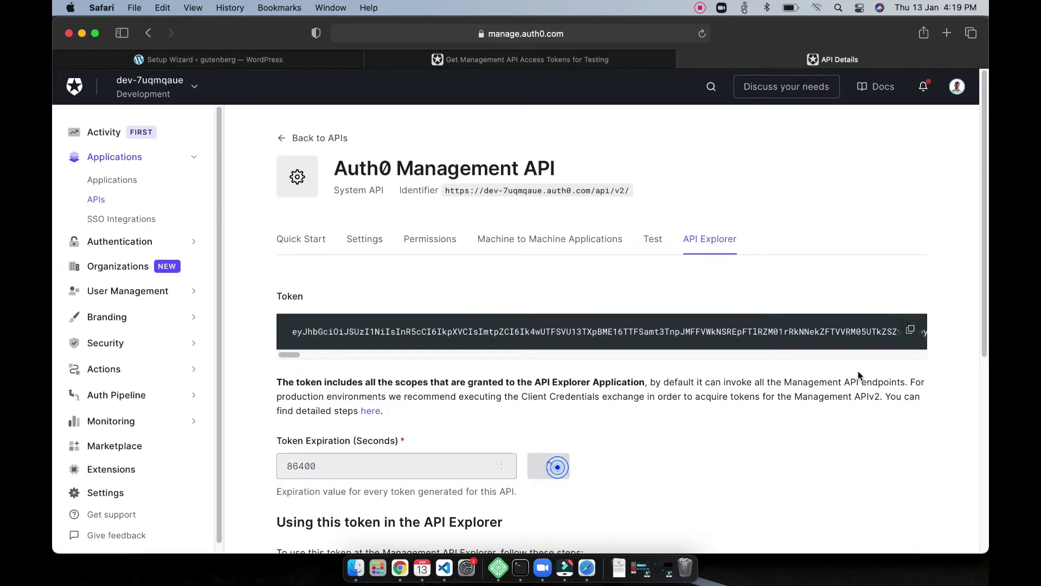
left_click(911, 332)
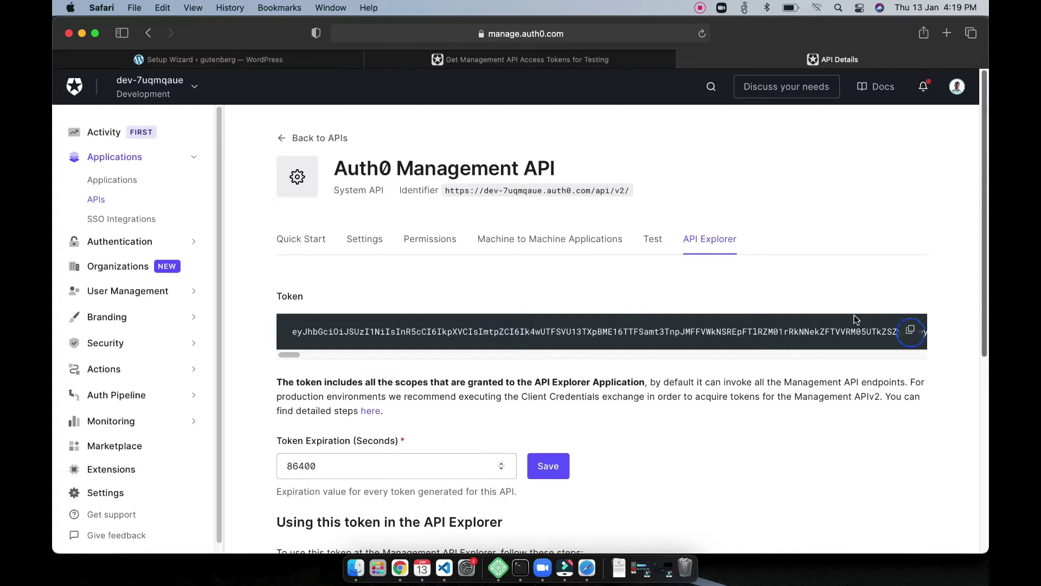
left_click(499, 64)
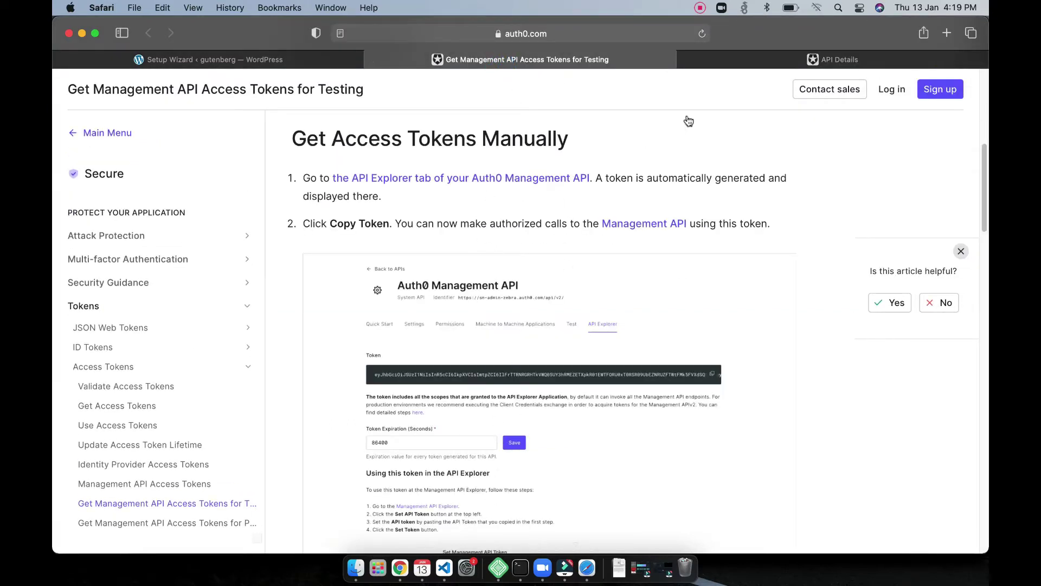
left_click(730, 54)
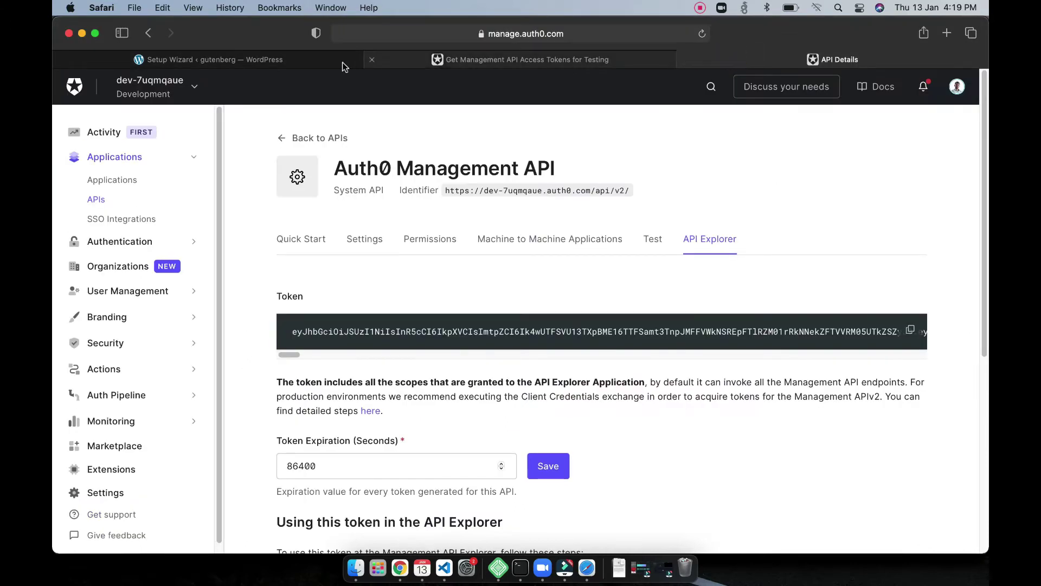
Step: Paste the Management API token into the wizard's token field and select the required scopes list
left_click(308, 61)
left_click(238, 352)
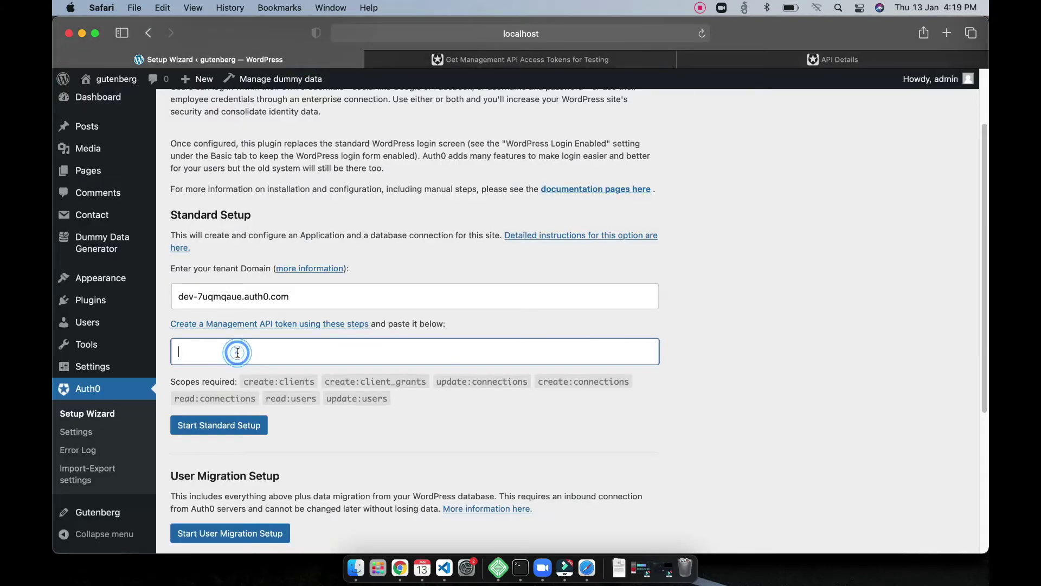
key("super+v")
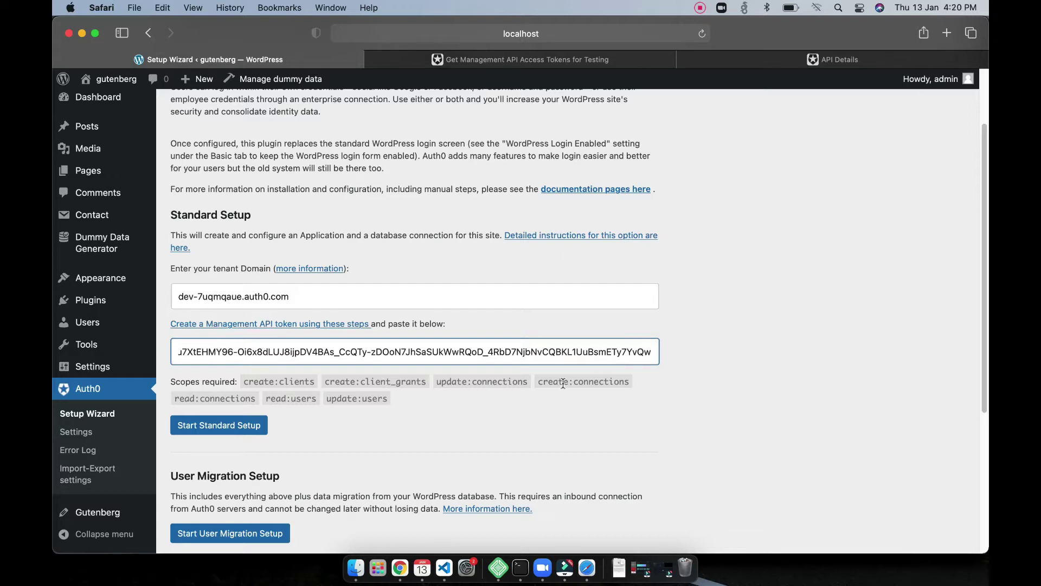
triple_click(243, 381)
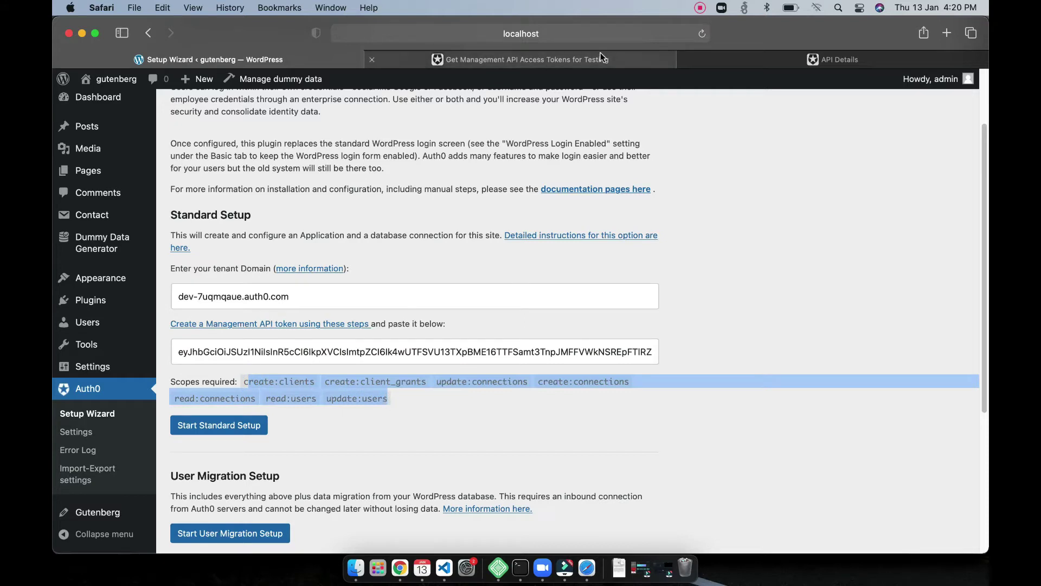
left_click(760, 57)
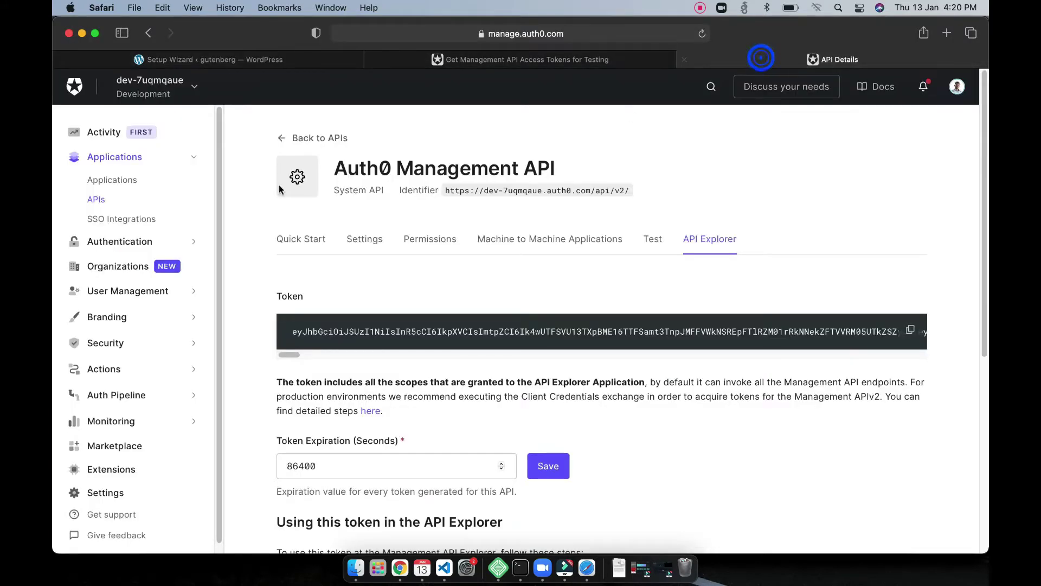
left_click(407, 240)
scroll(492, 398, "down", 10)
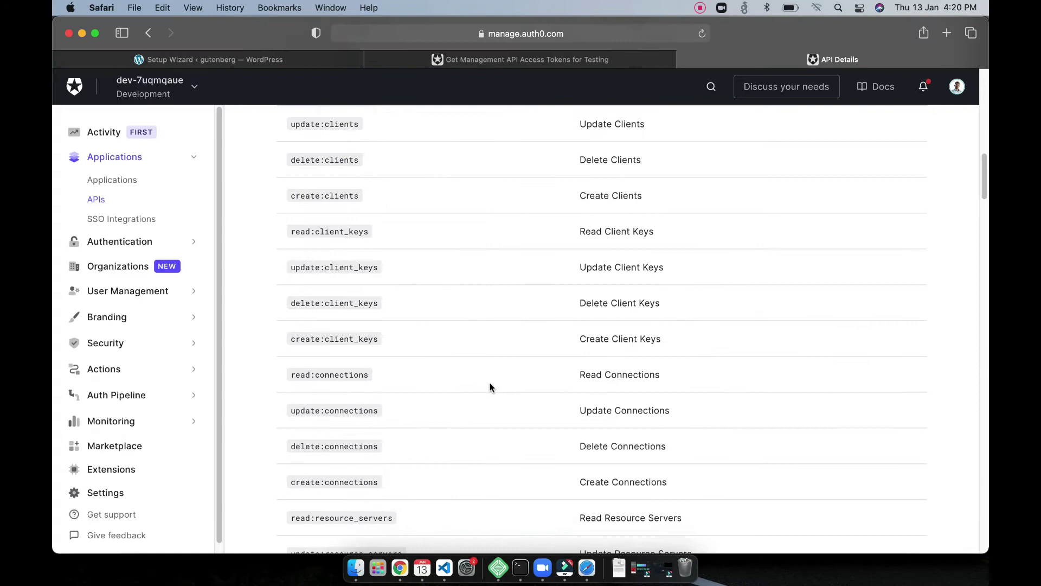
scroll(489, 386, "down", 15)
scroll(489, 386, "up", 20)
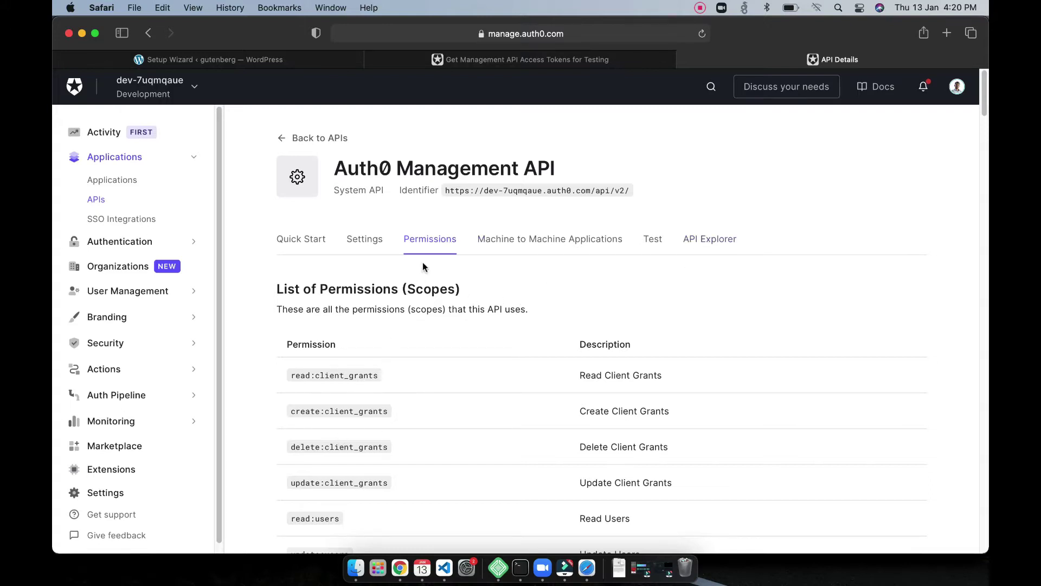
Step: Start Standard Setup using the entered tenant domain and Management API token
left_click(310, 63)
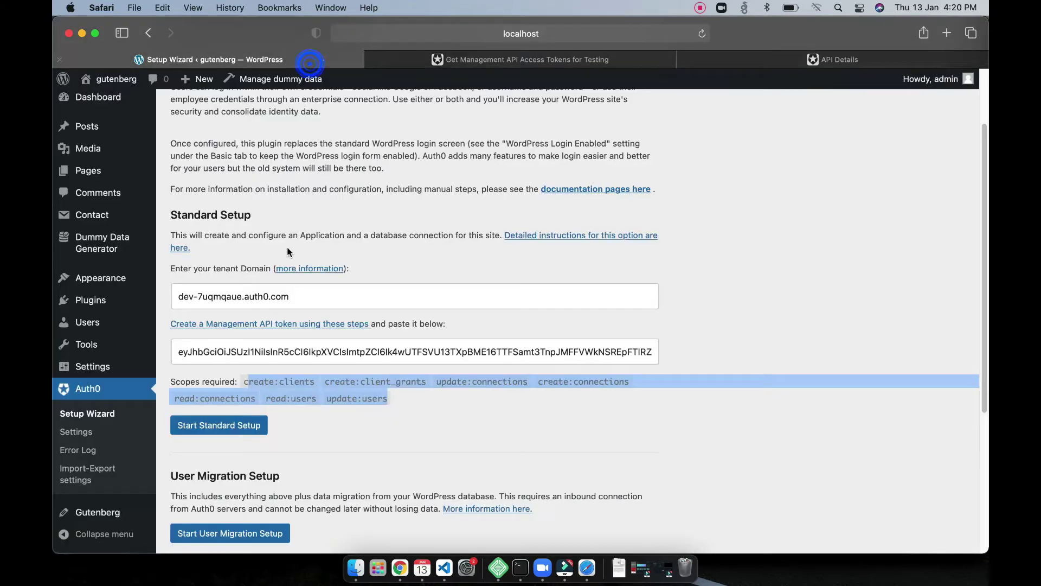
scroll(288, 398, "down", 2)
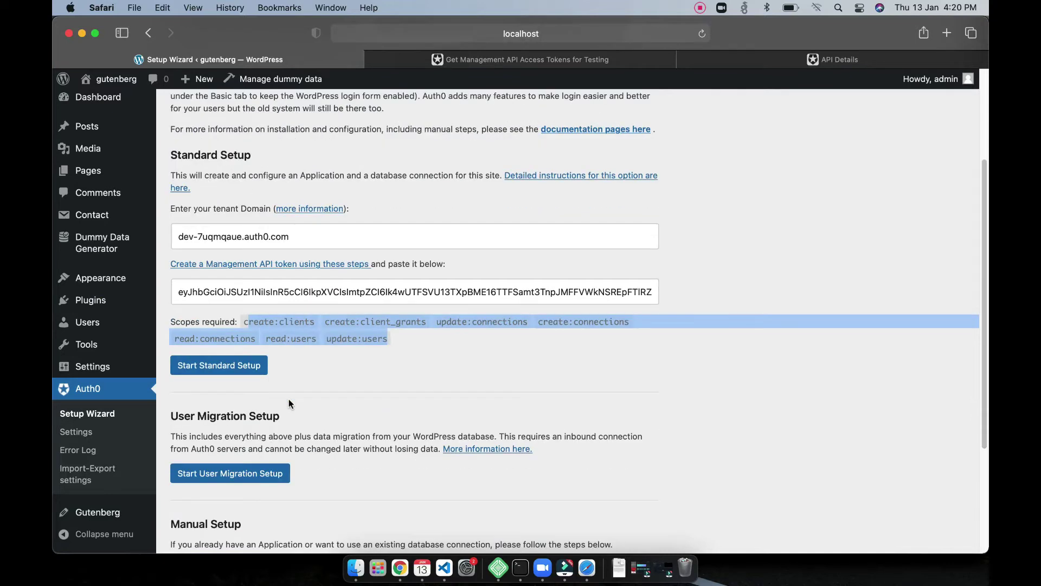
left_click(231, 374)
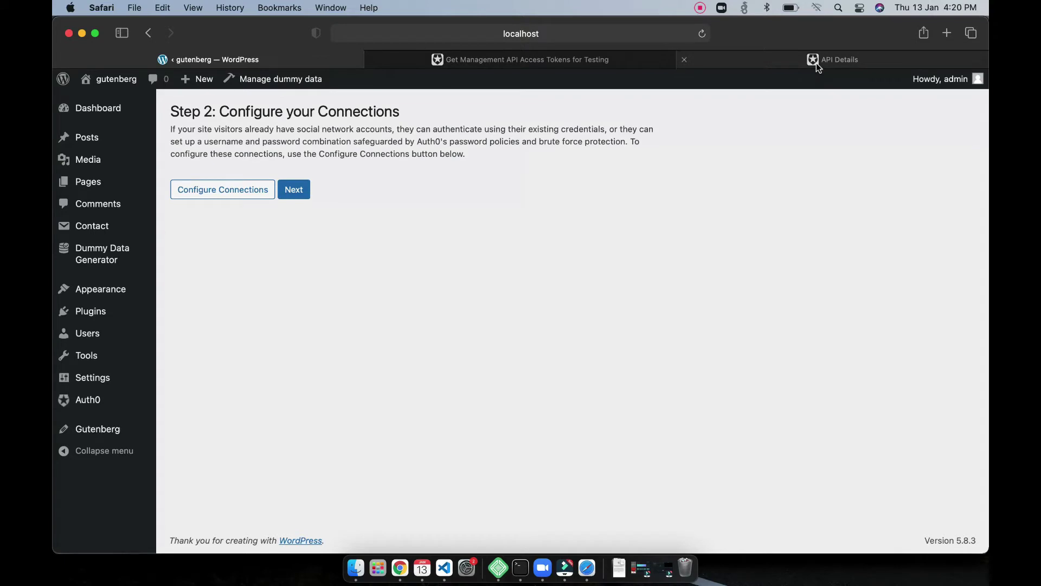
Step: Review the gutenberg app's Connections: DB-gutenberg, other databases and google-oauth2 enabled
mouse_move(816, 64)
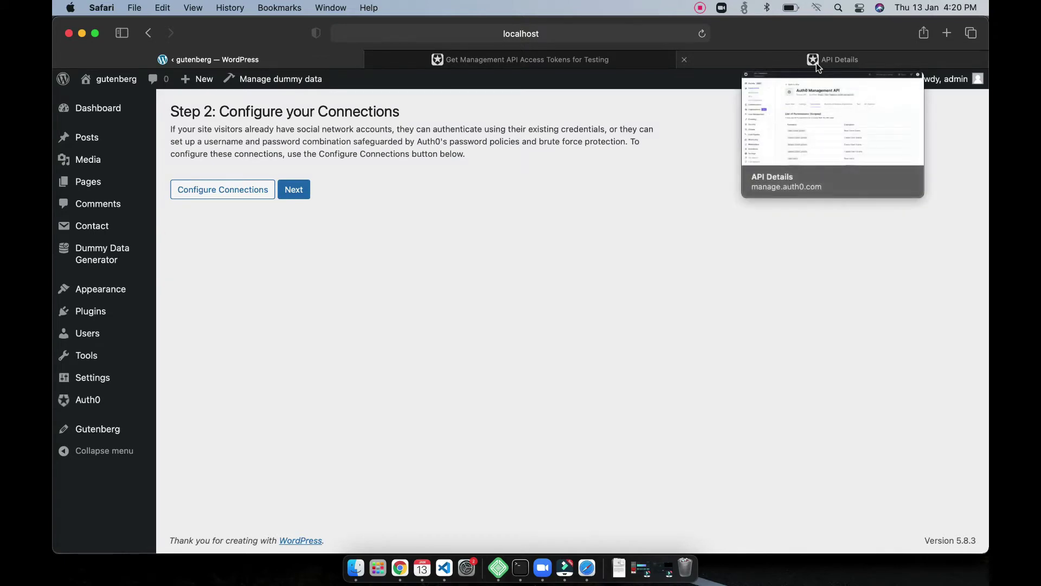
left_click(815, 63)
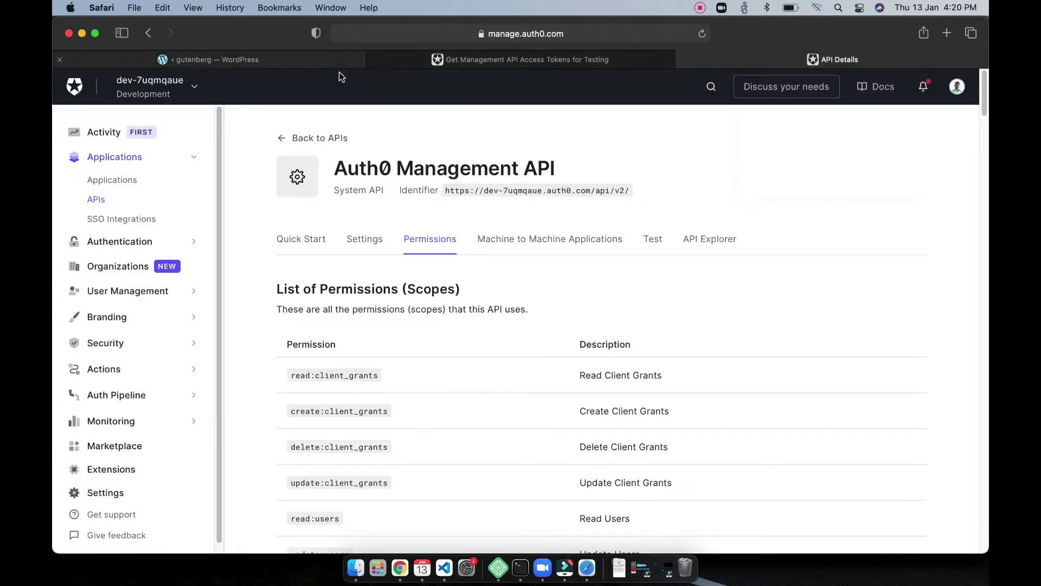
left_click(254, 59)
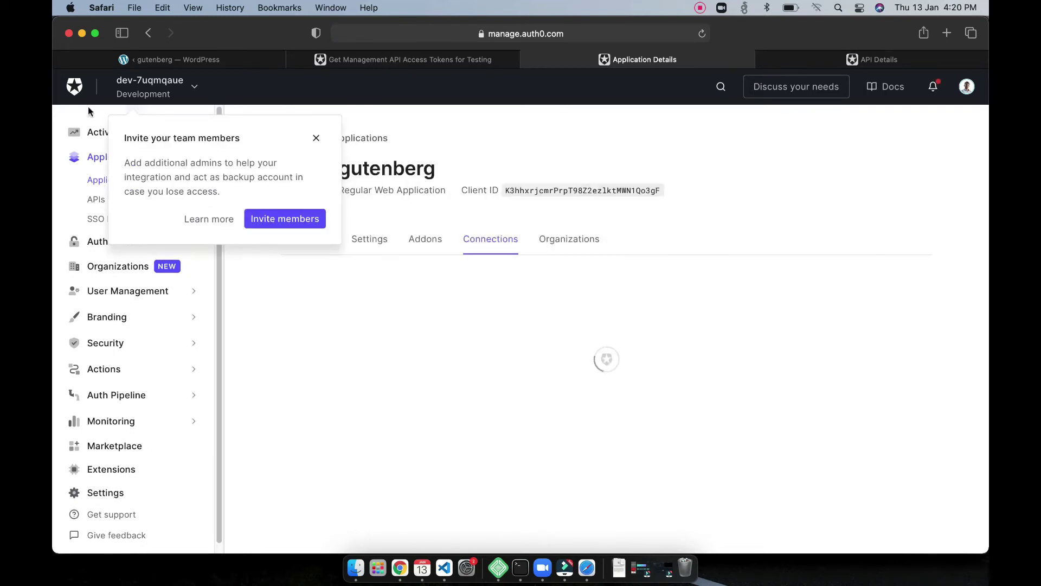
left_click(316, 142)
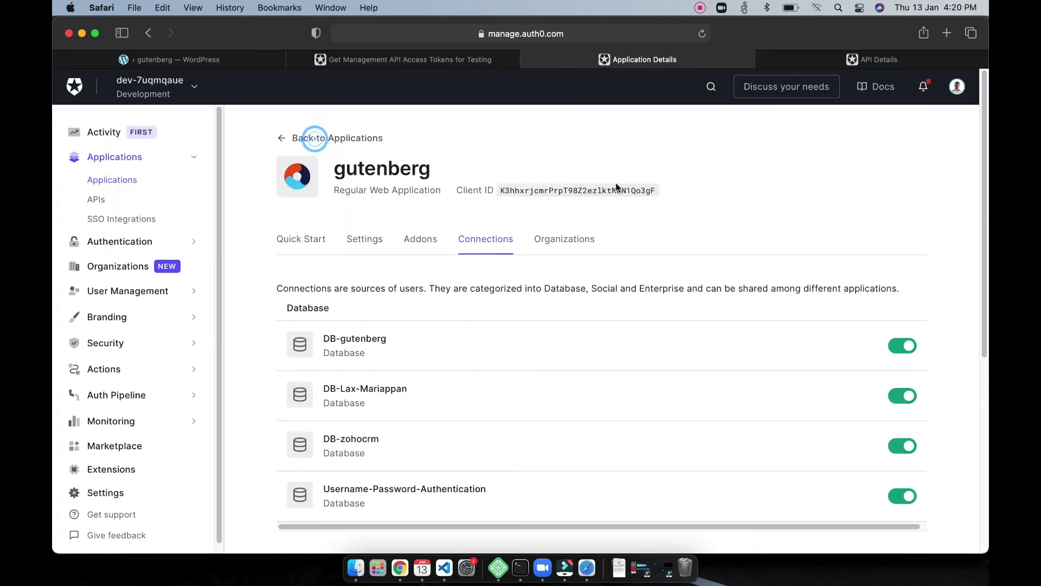
scroll(619, 327, "down", 3)
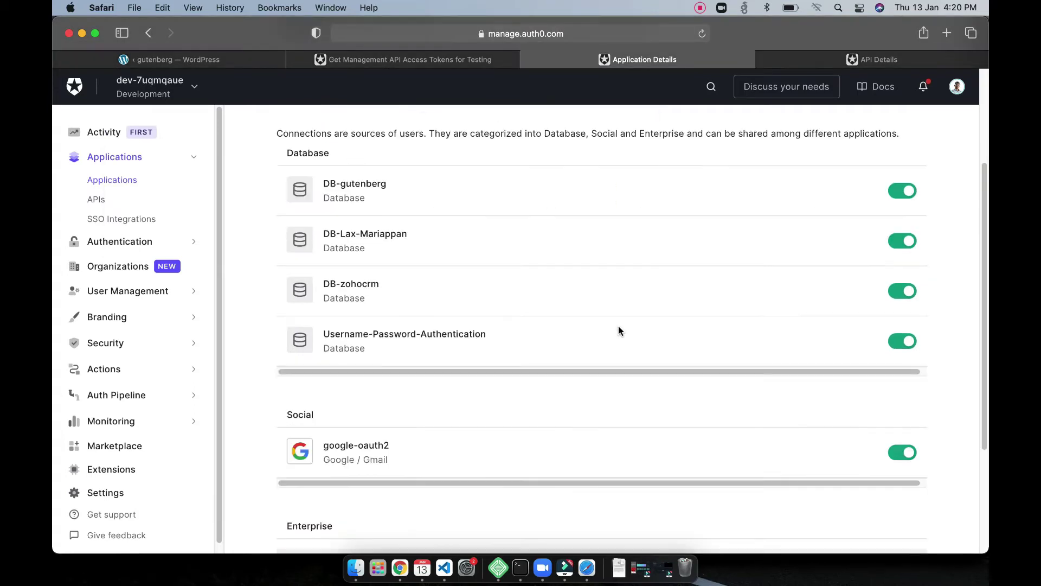
scroll(619, 328, "up", 2)
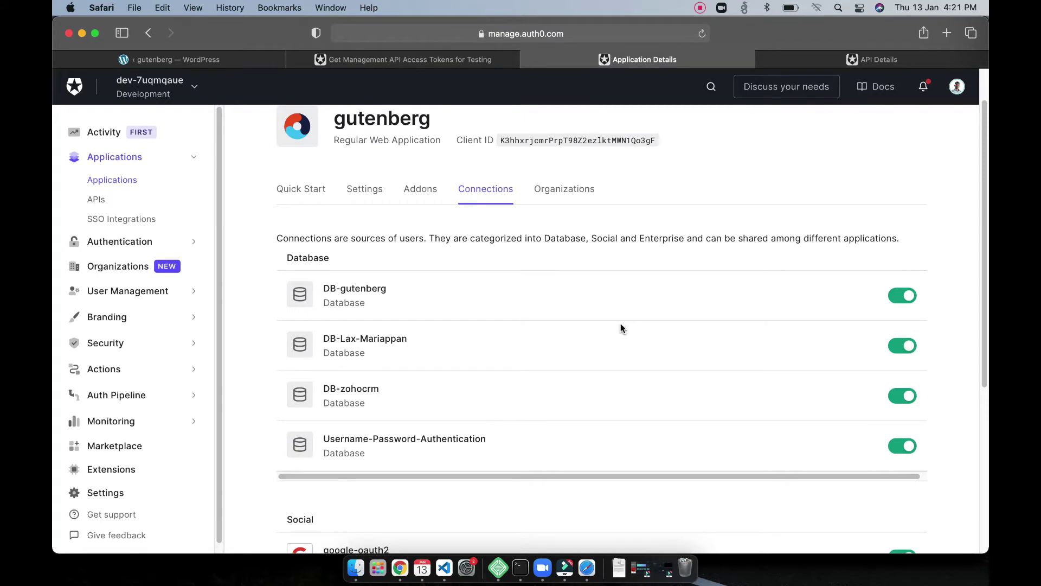
scroll(621, 325, "down", 5)
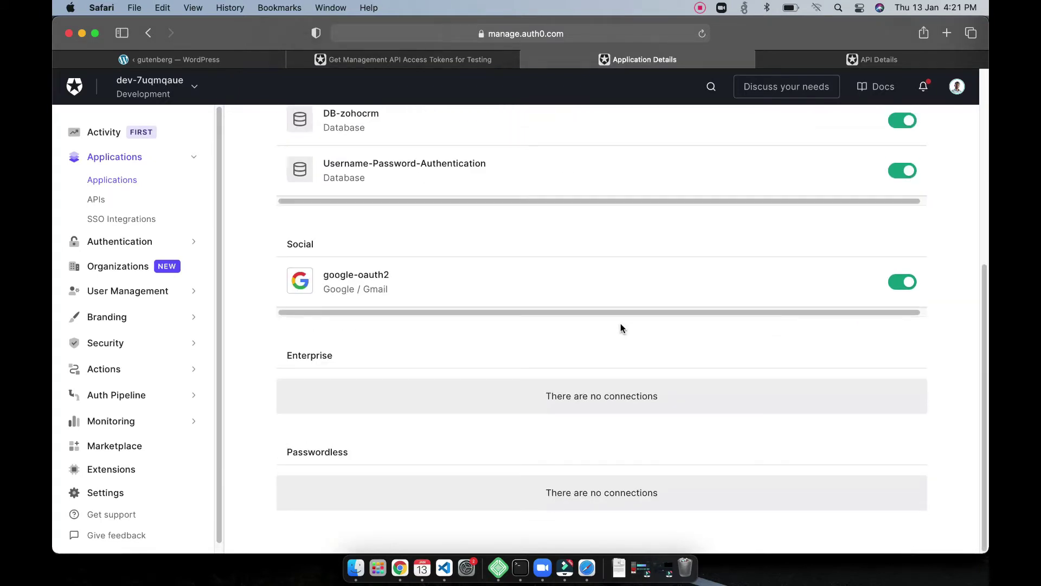
scroll(621, 327, "up", 6)
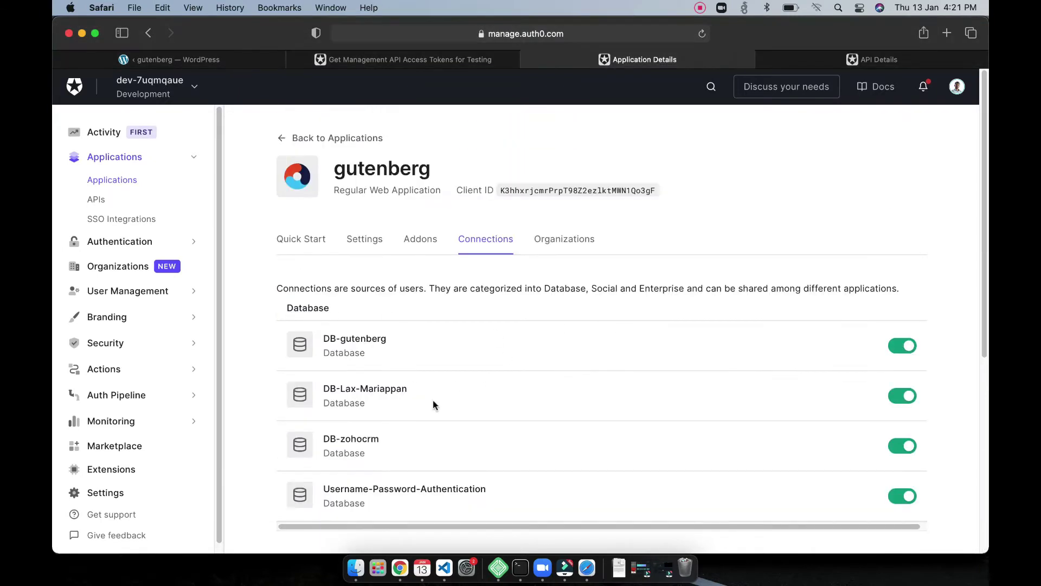
scroll(569, 315, "down", 5)
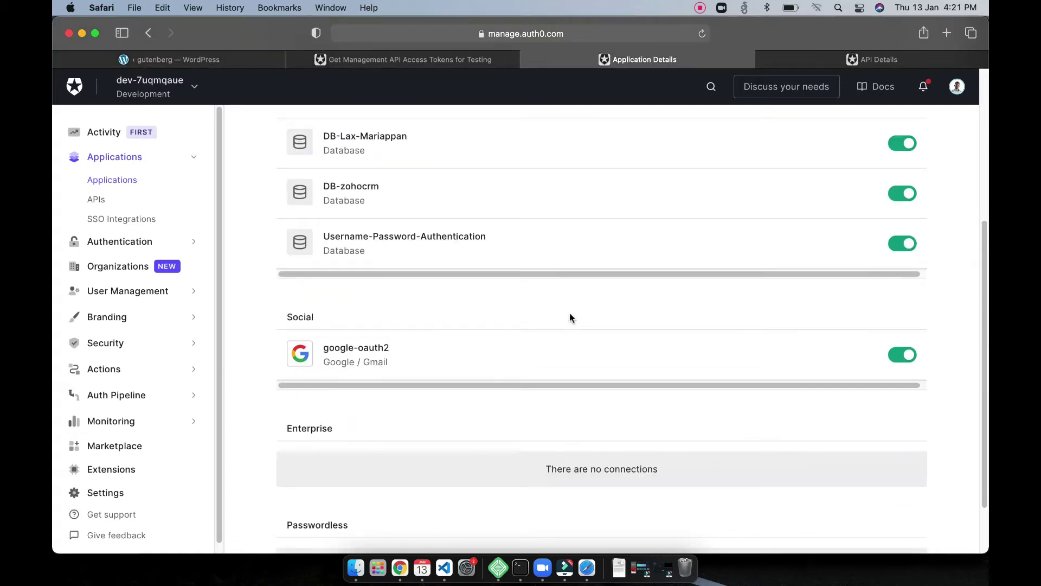
scroll(570, 315, "up", 5)
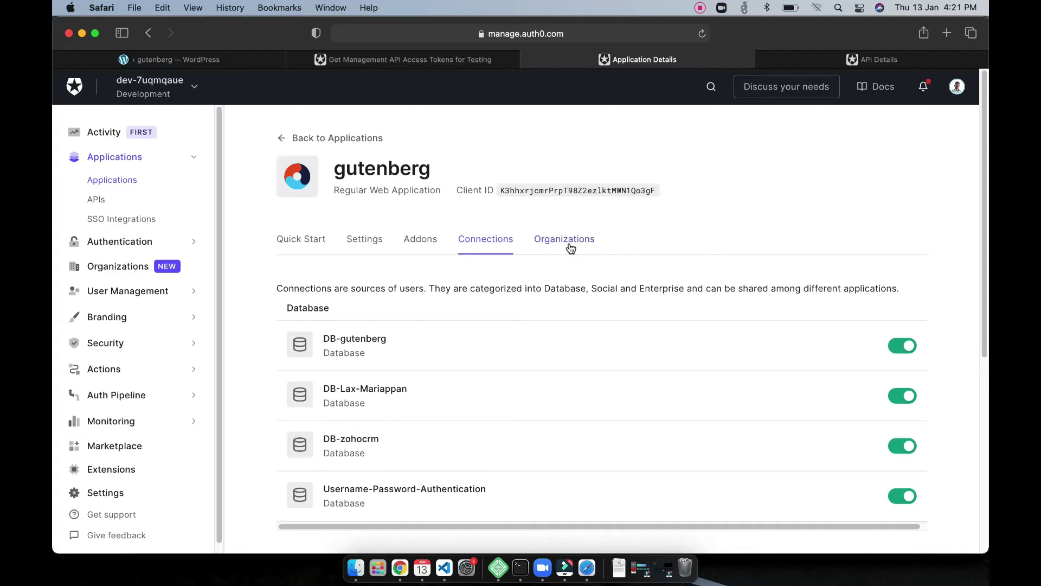
Step: Continue the setup wizard and skip setting a password for the migrated account
left_click(186, 61)
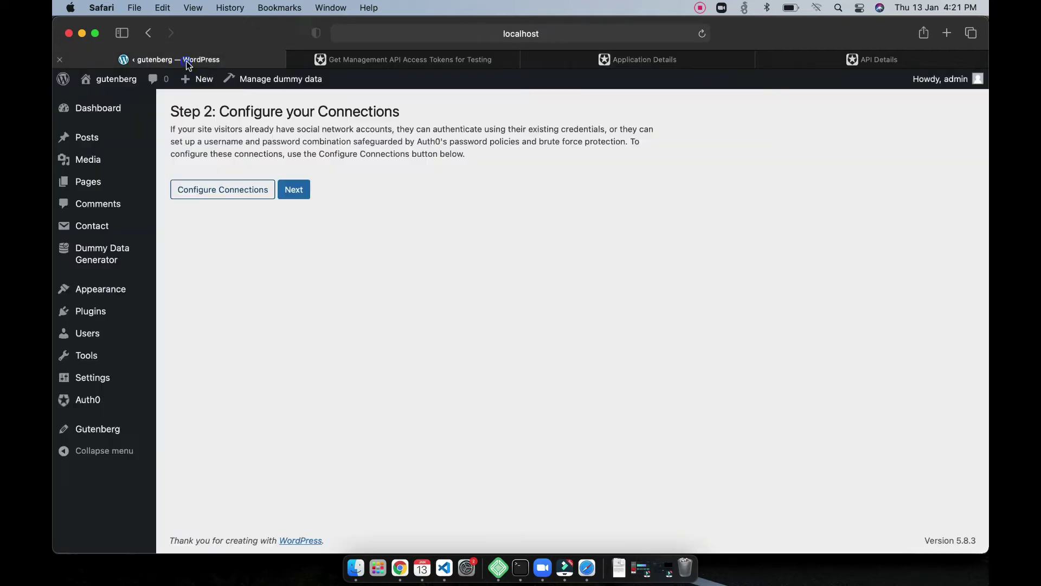
left_click(291, 193)
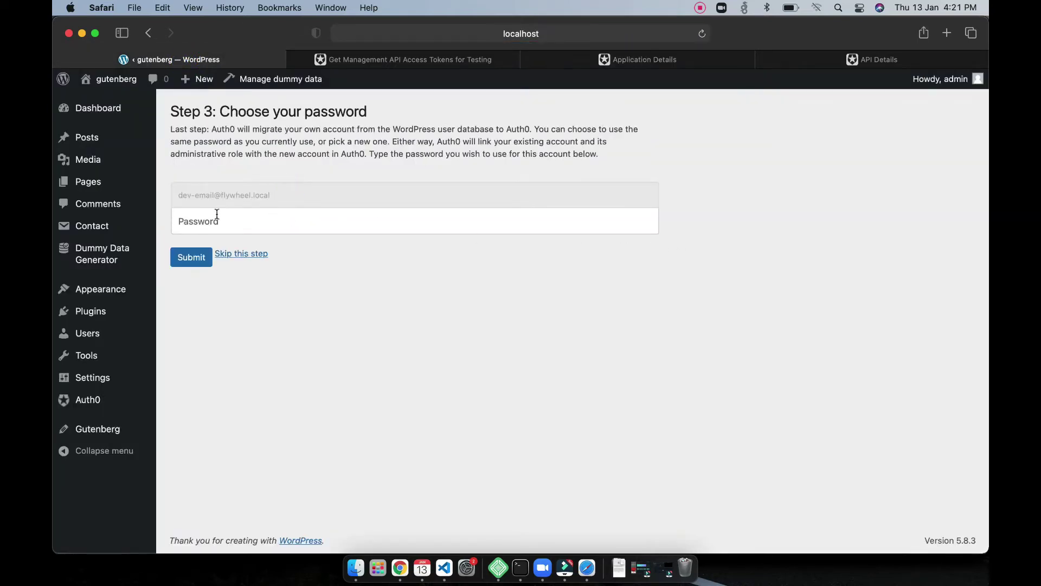
left_click_drag(300, 197, 178, 195)
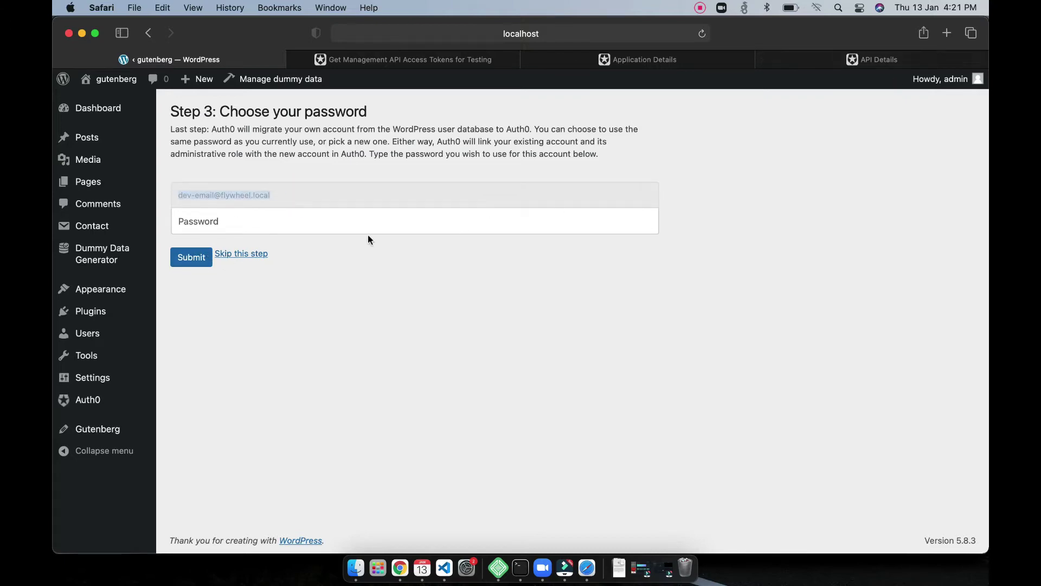
left_click(237, 255)
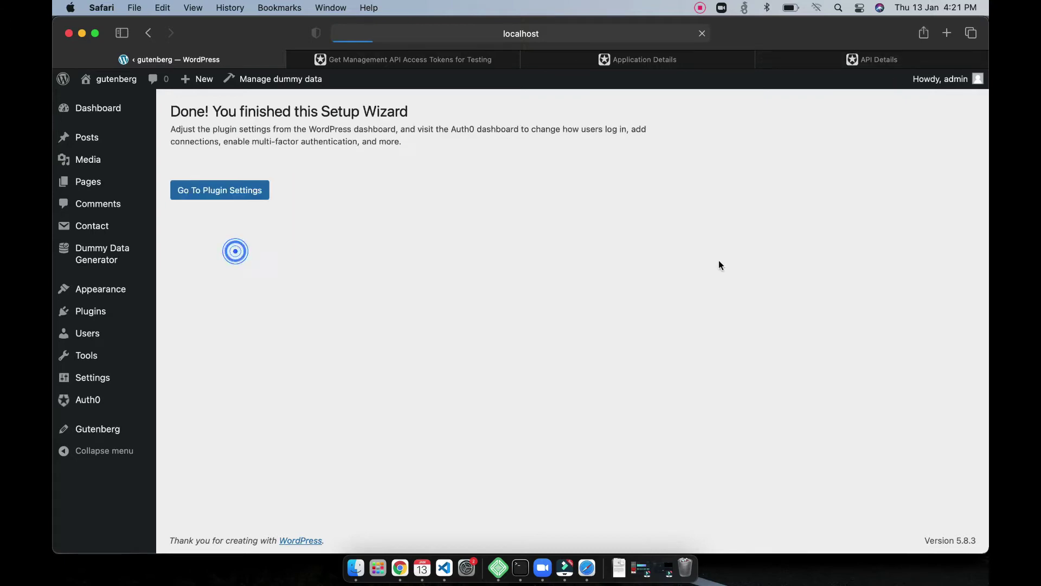
Step: Review the Auth0 plugin's Embedded and Advanced settings tabs
left_click(239, 200)
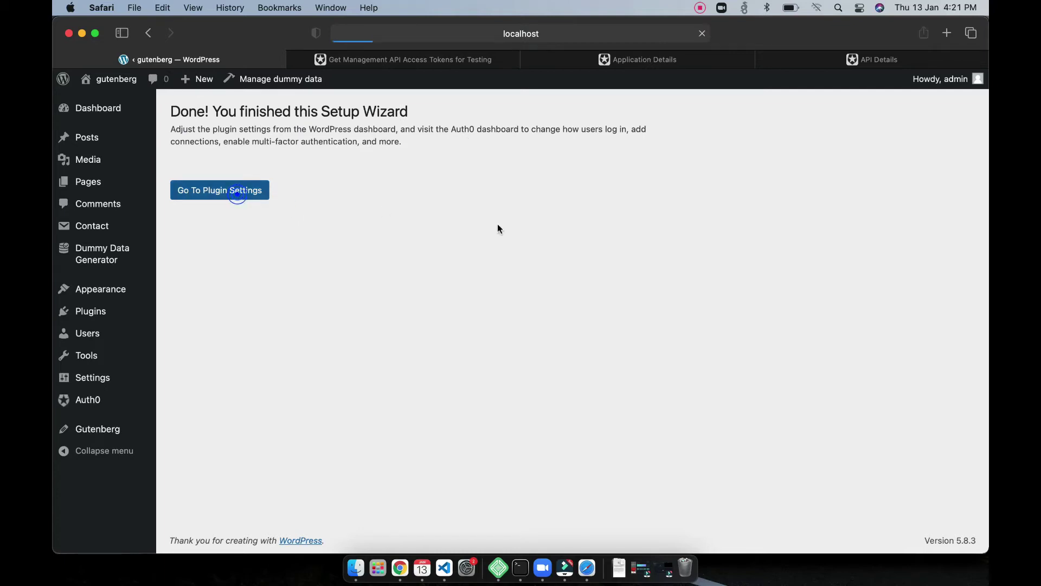
scroll(477, 341, "down", 3)
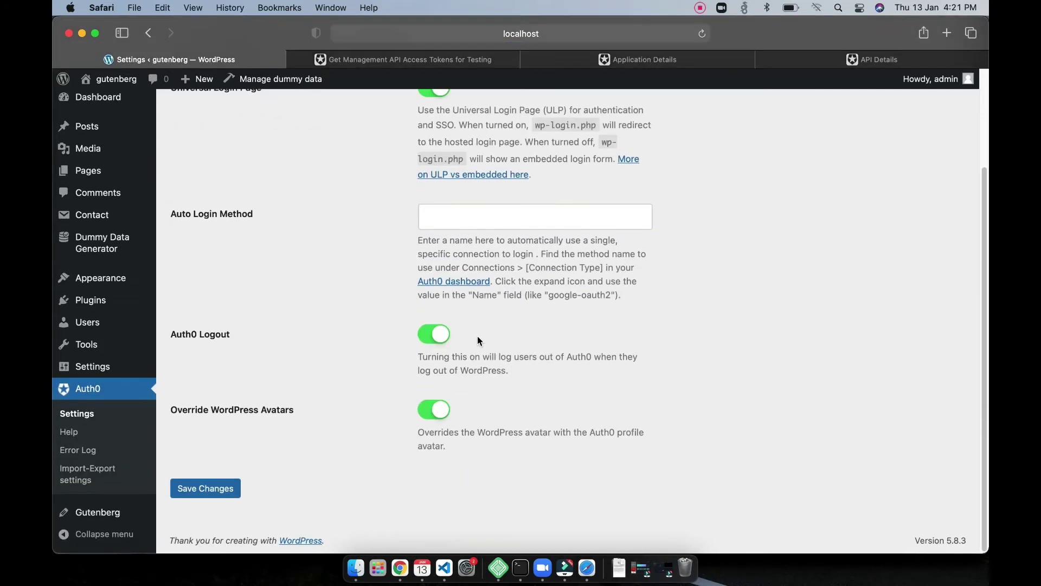
scroll(477, 337, "up", 3)
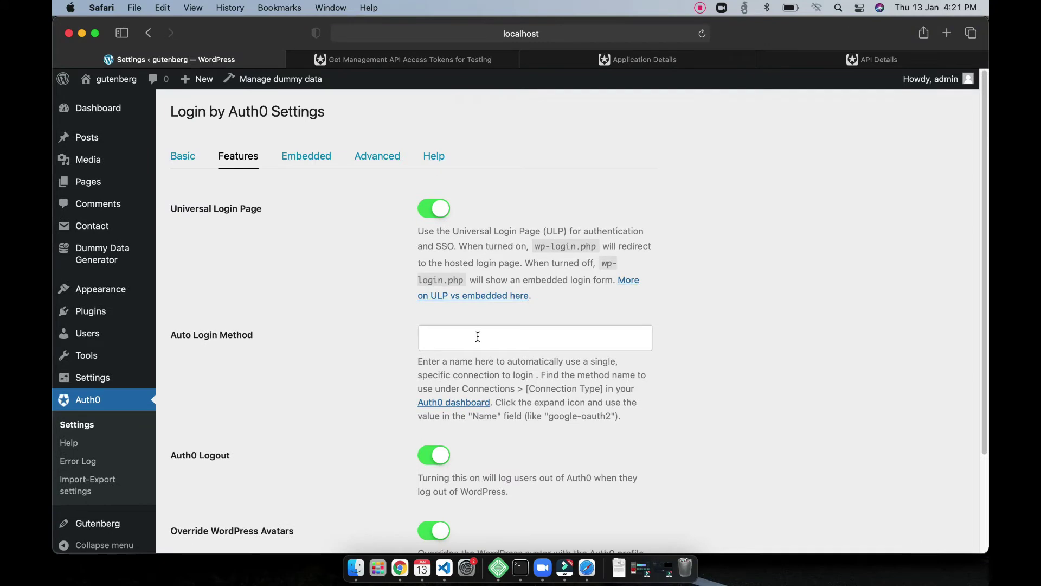
left_click(324, 163)
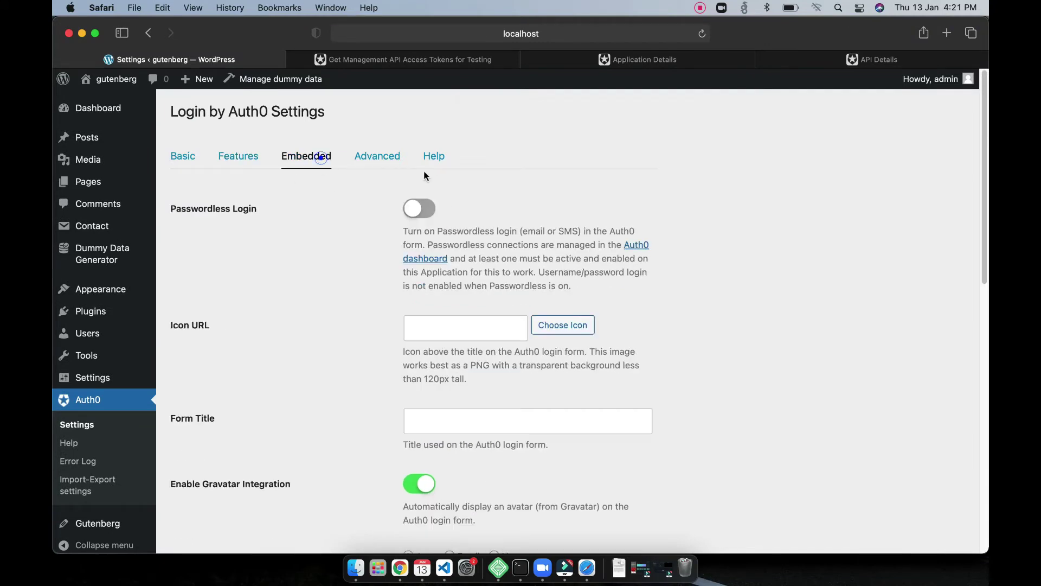
left_click(376, 161)
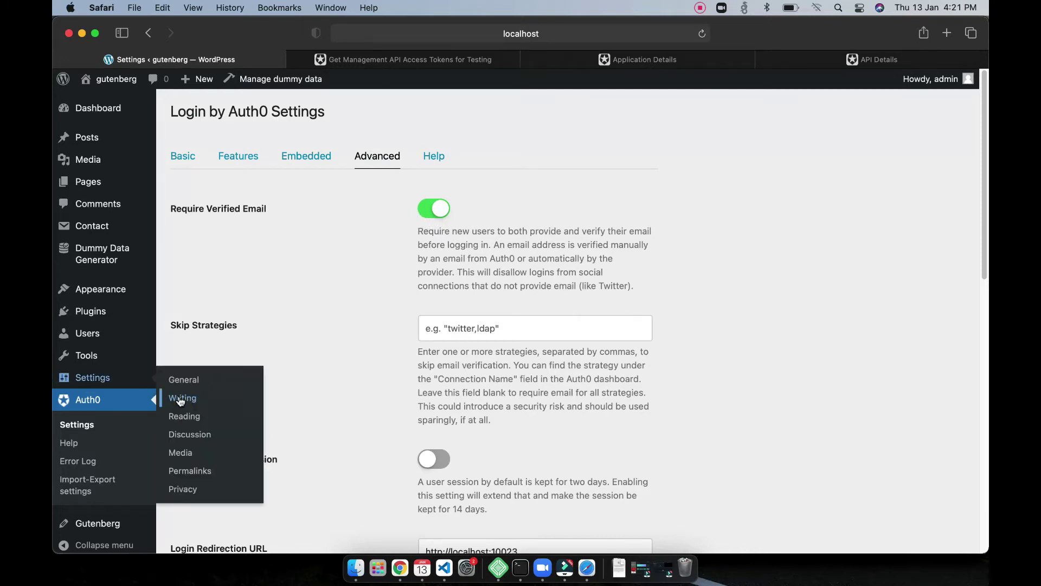
scroll(309, 372, "down", 5)
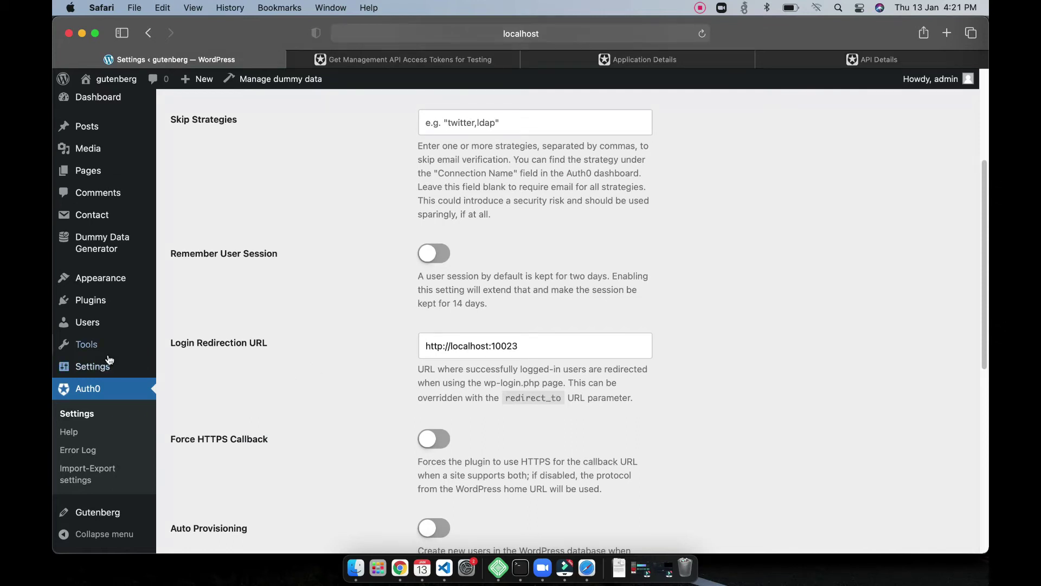
Step: Check the General Settings page, then log the admin out of WordPress
mouse_move(104, 368)
left_click(197, 372)
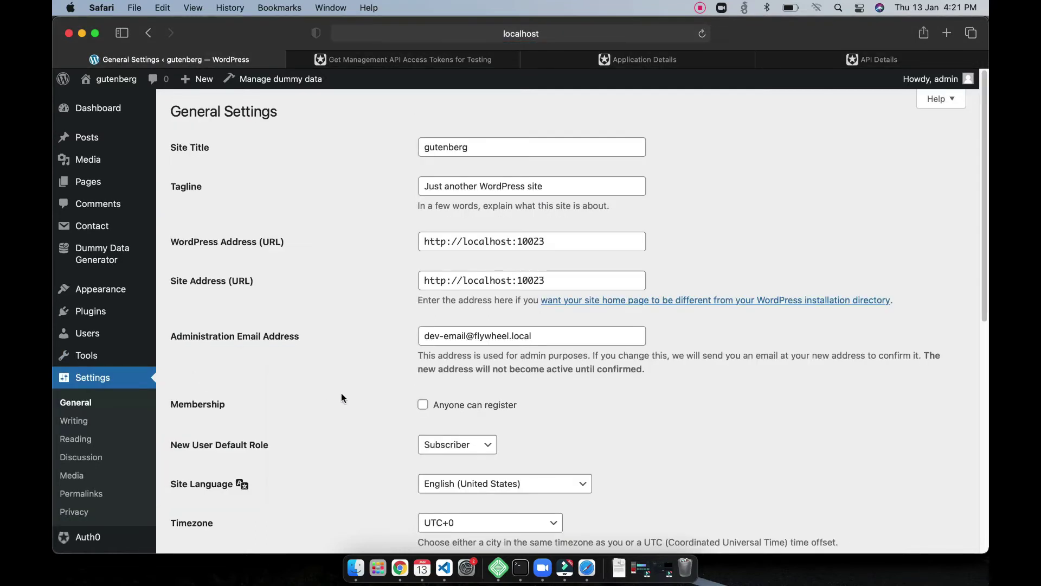
scroll(353, 388, "down", 5)
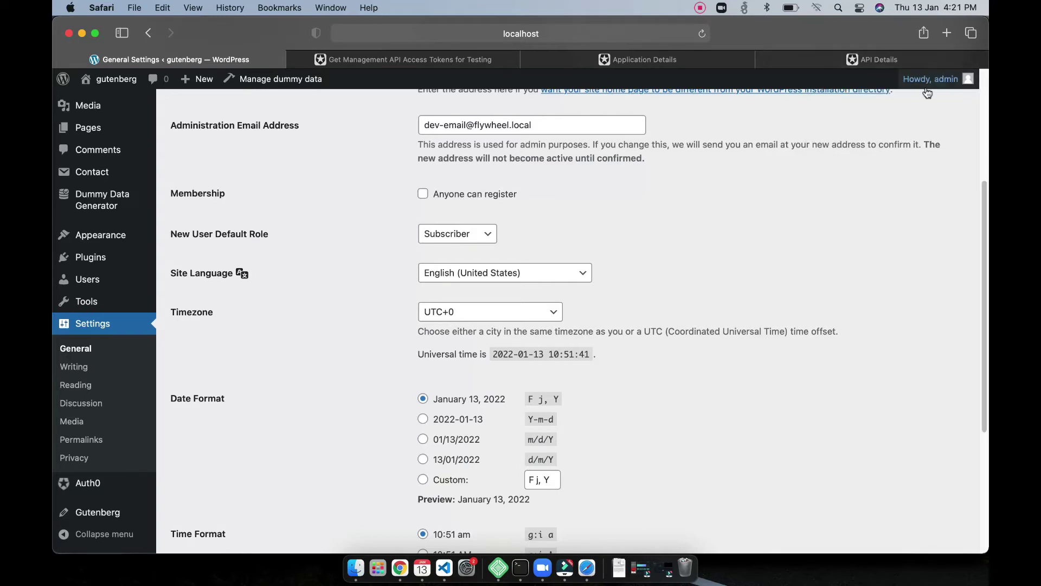
mouse_move(930, 78)
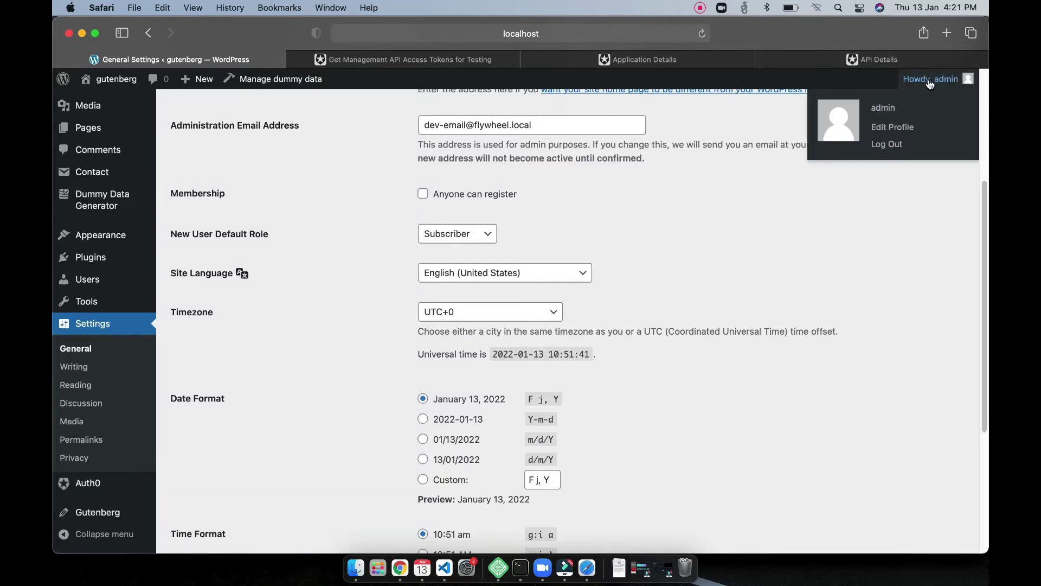
left_click(889, 144)
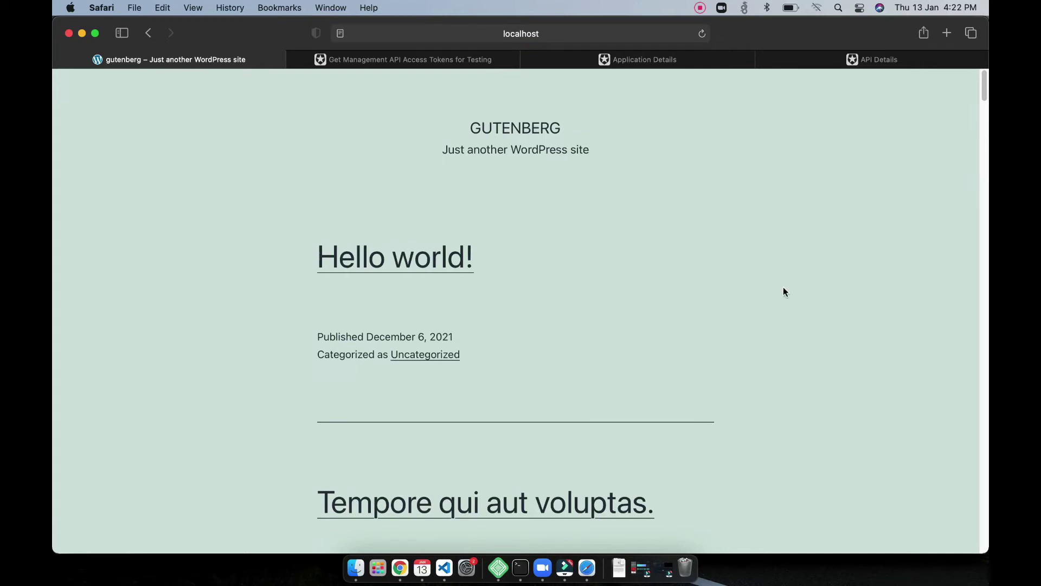
Step: Check the gutenberg application's connections in Auth0, then return to the WordPress front page
left_click(399, 61)
left_click(573, 61)
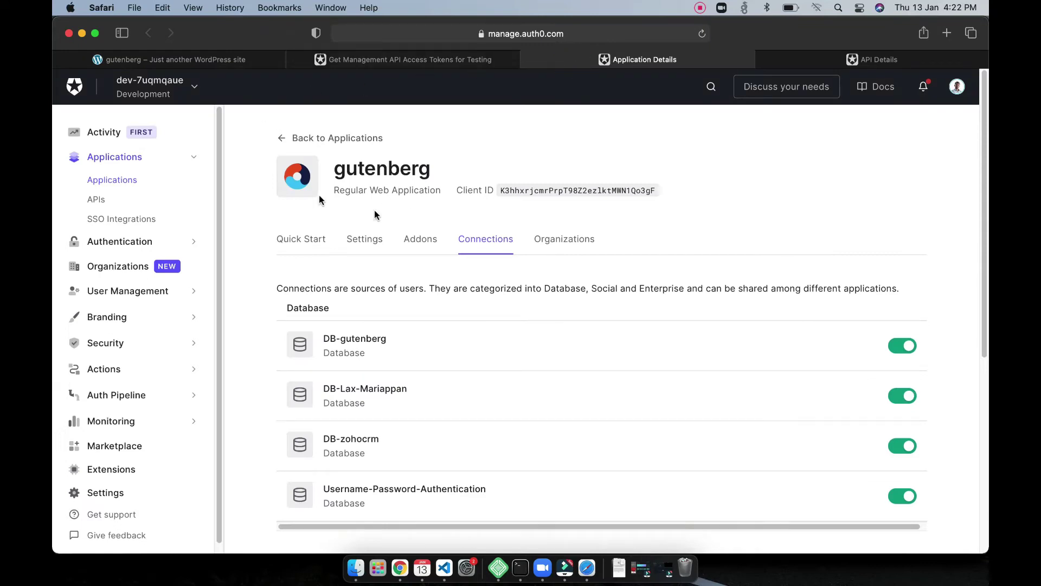
scroll(458, 372, "down", 5)
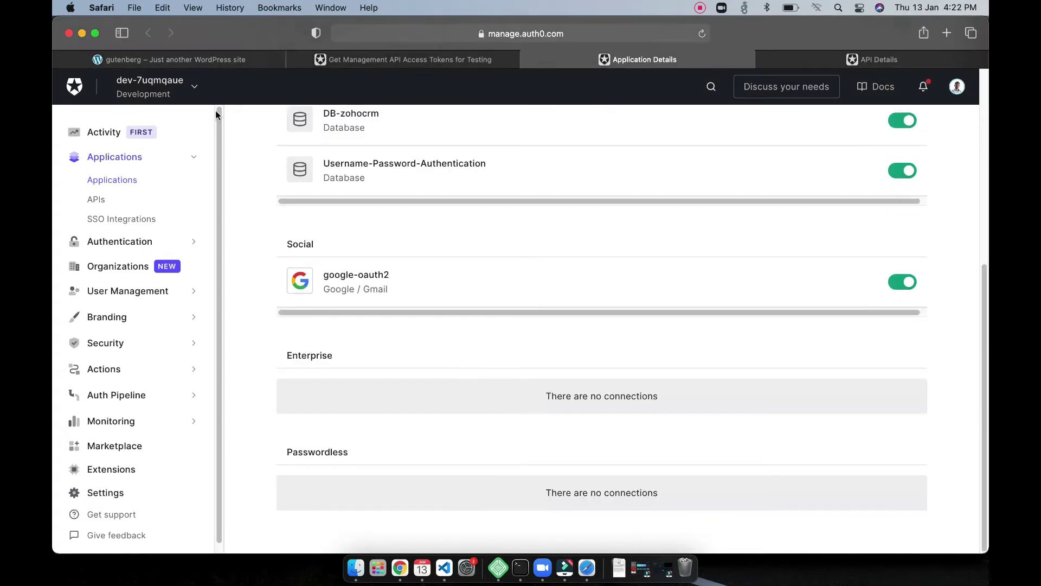
left_click(239, 59)
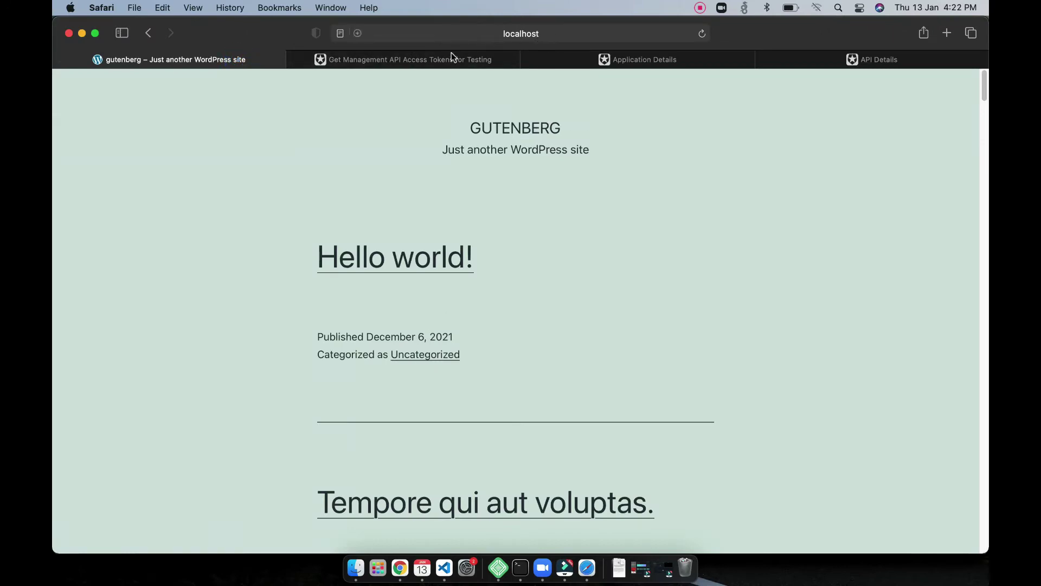
Step: Load gutenberg.local/wp-login.php, which redirects to the Auth0 sign-in page
left_click(467, 34)
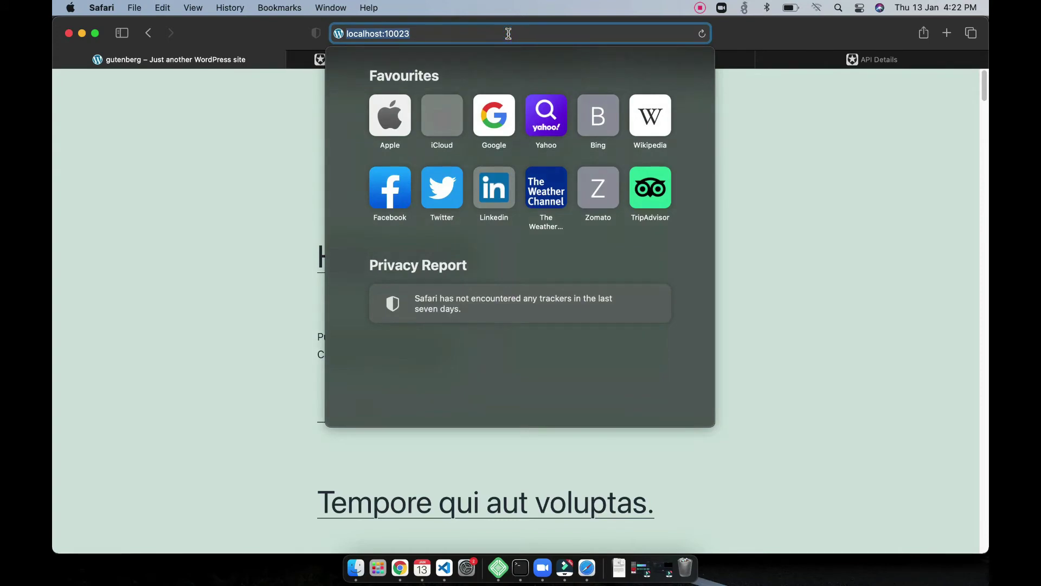
type("gute")
key("Right")
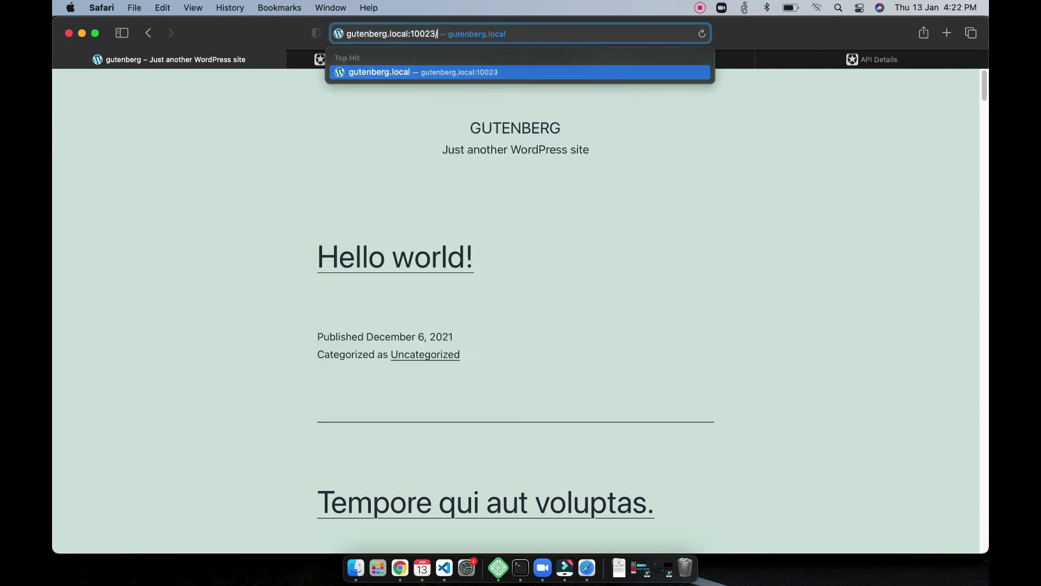
key("BackSpace")
key("BackSpace")
key("BackSpace")
key("BackSpace")
key("BackSpace")
key("BackSpace")
key("BackSpace")
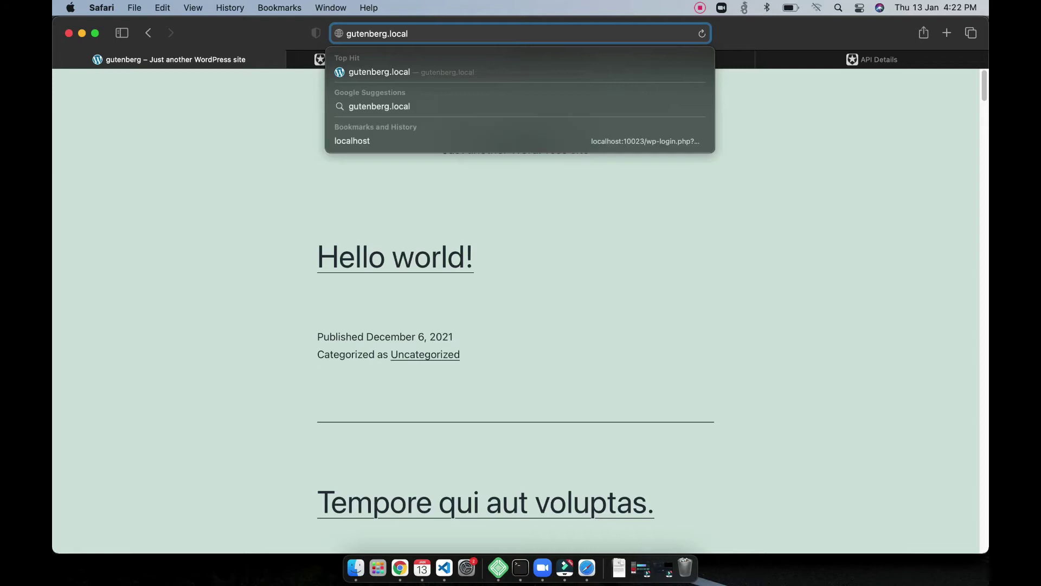
type("/wp-login")
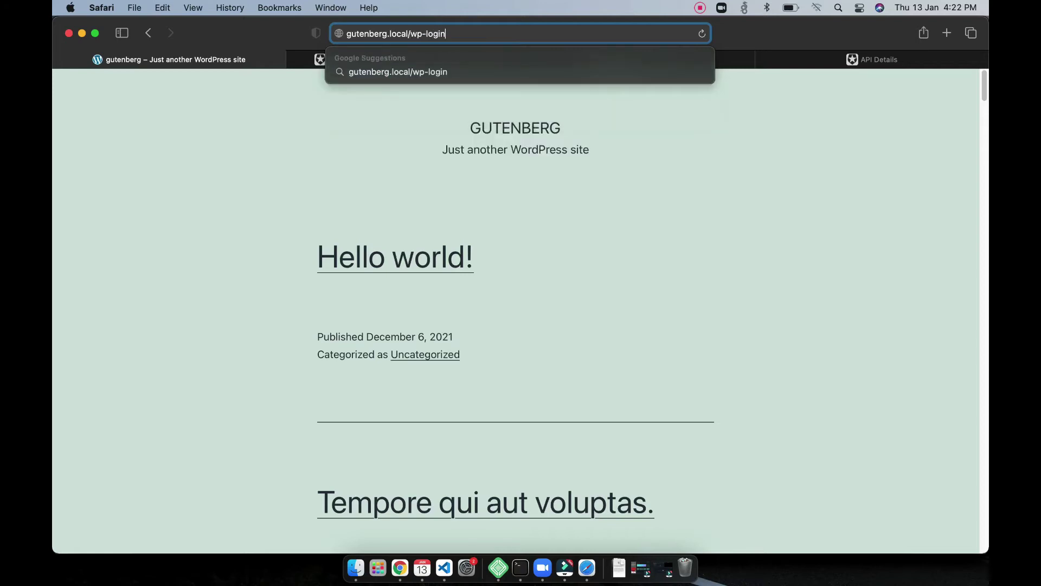
type(".php")
key("Return")
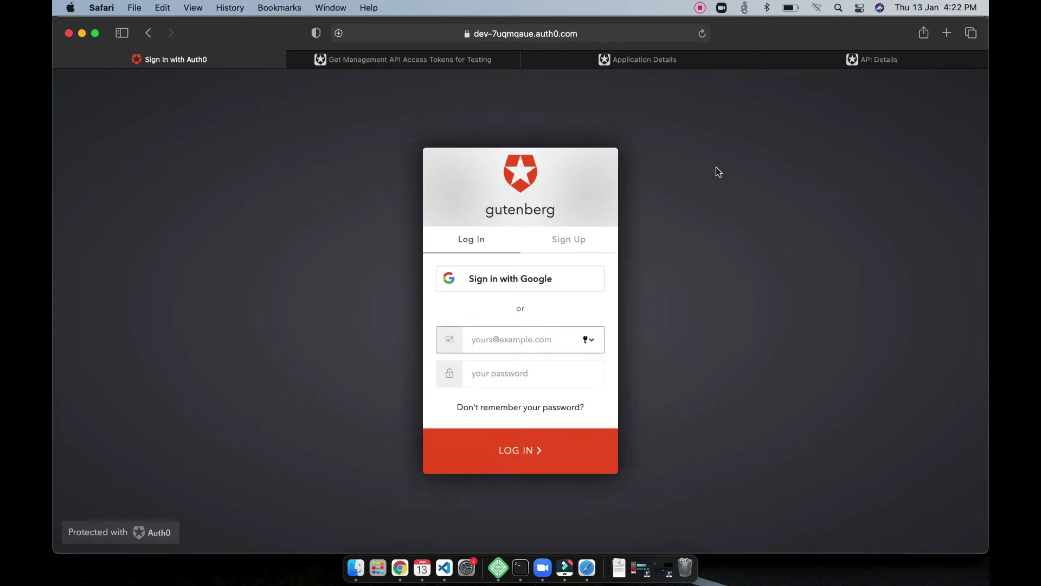
Step: Highlight the gutenberg application name and switch the form to Sign Up
triple_click(498, 211)
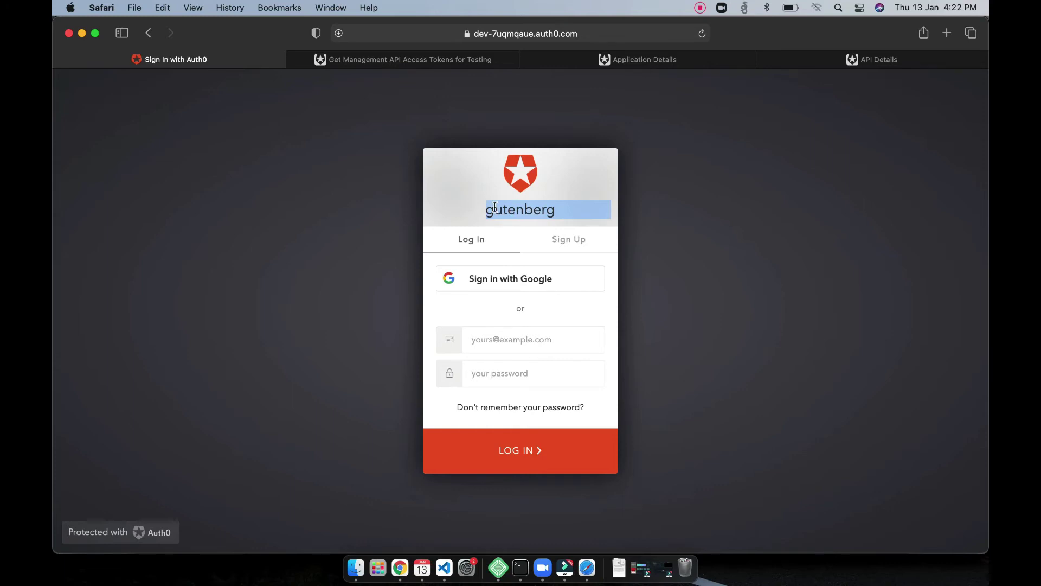
left_click_drag(510, 178, 547, 175)
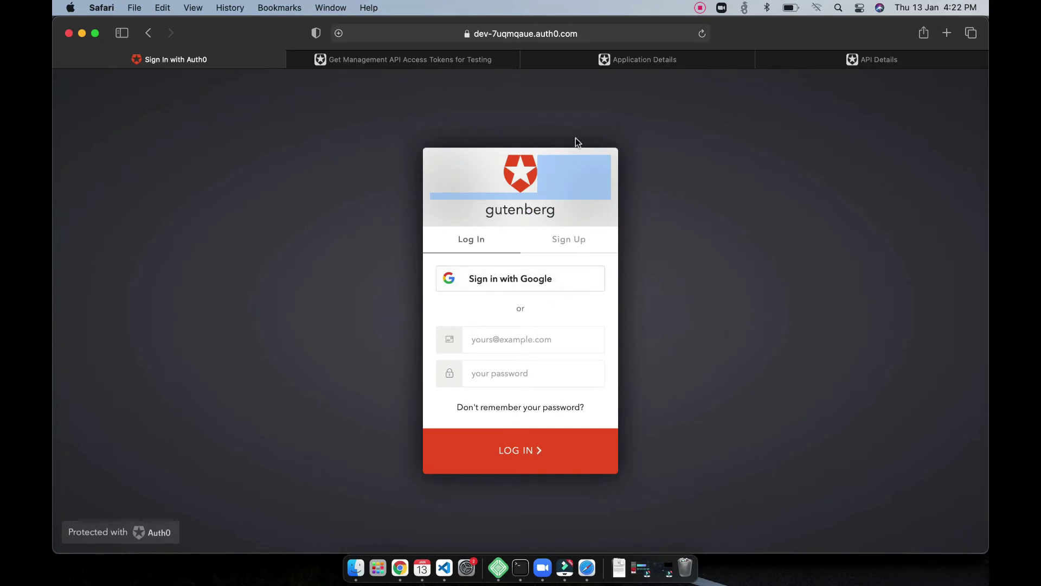
triple_click(497, 208)
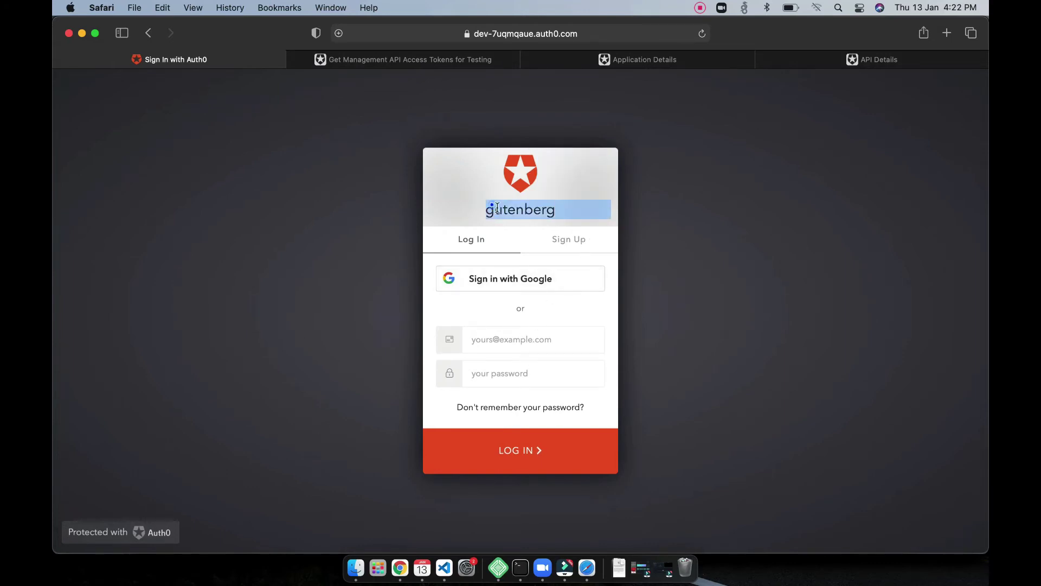
left_click(570, 239)
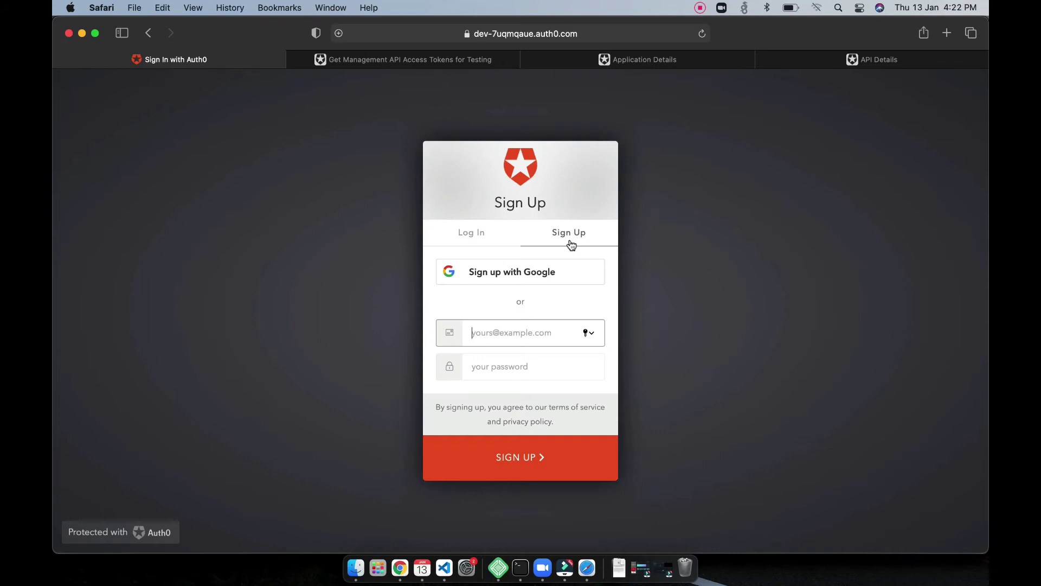
Step: Enter the new account's email and a rule-compliant password, and submit the sign-up
left_click(513, 371)
type("a")
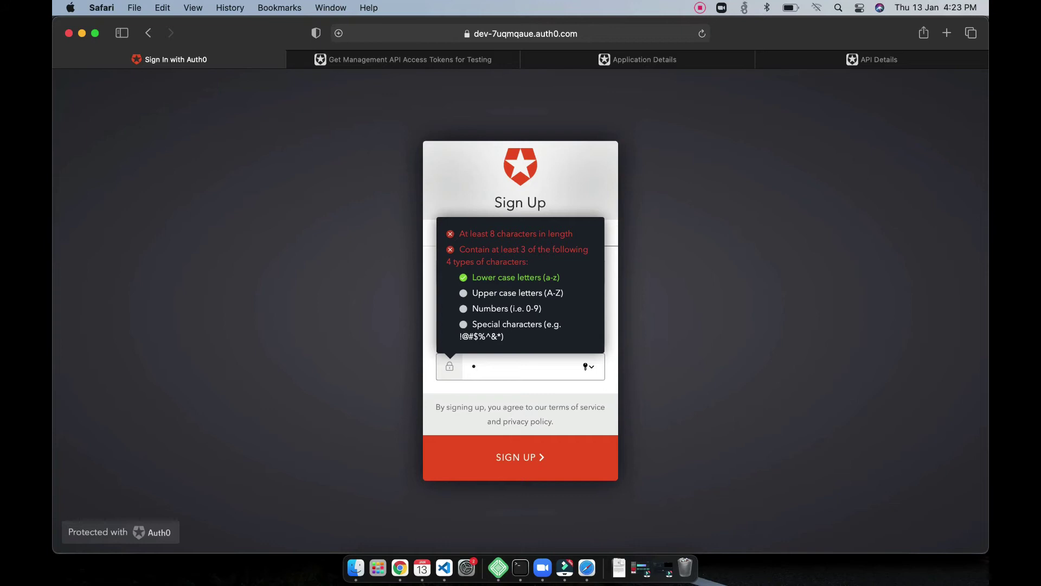
key("BackSpace")
type("Abcdefgh12")
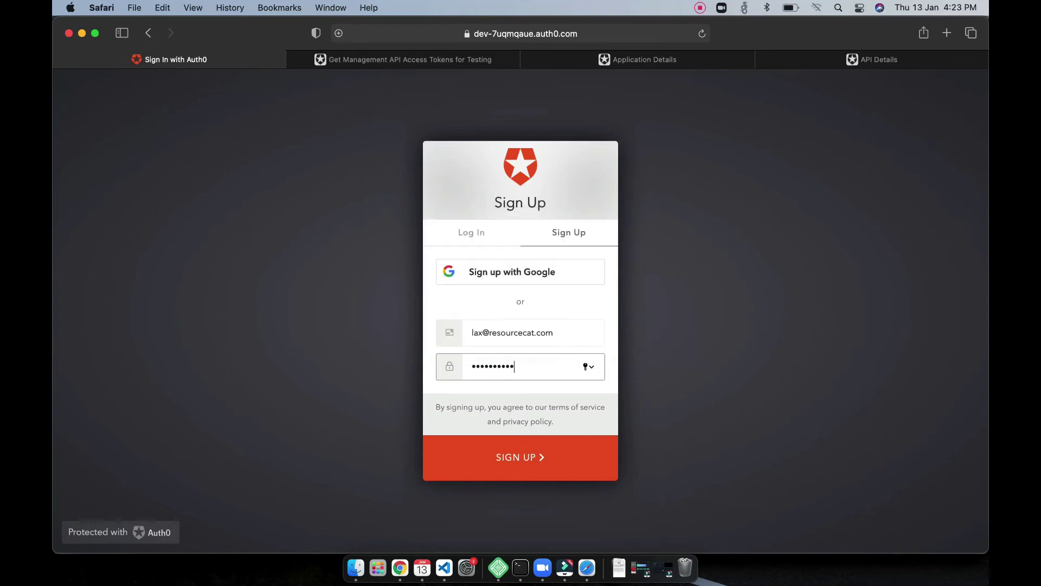
type("3")
left_click(522, 462)
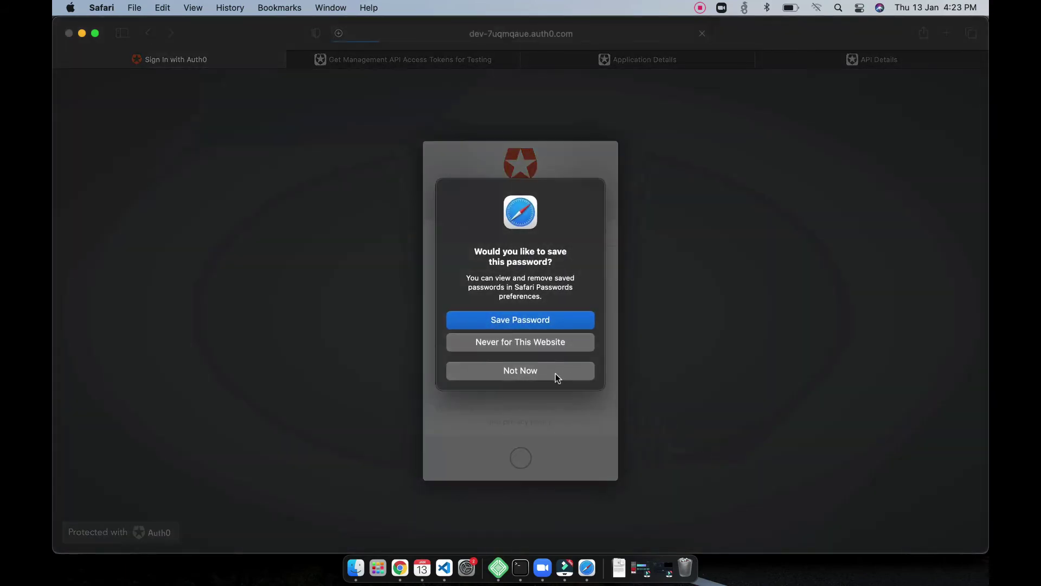
Step: Decline saving the password, authorize gutenberg's profile and email access, and return to login after the Invalid state error
left_click(557, 374)
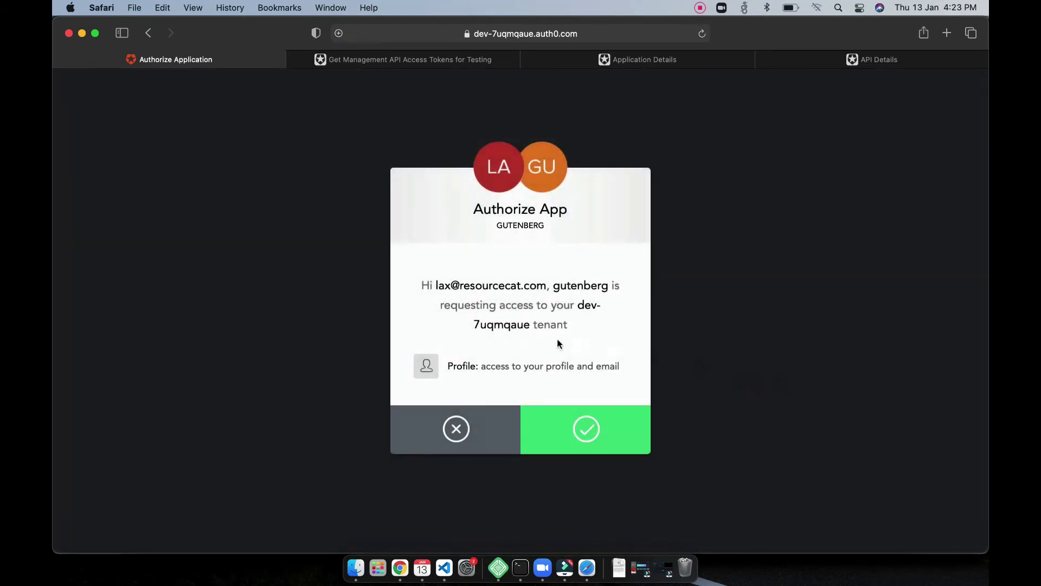
left_click(590, 442)
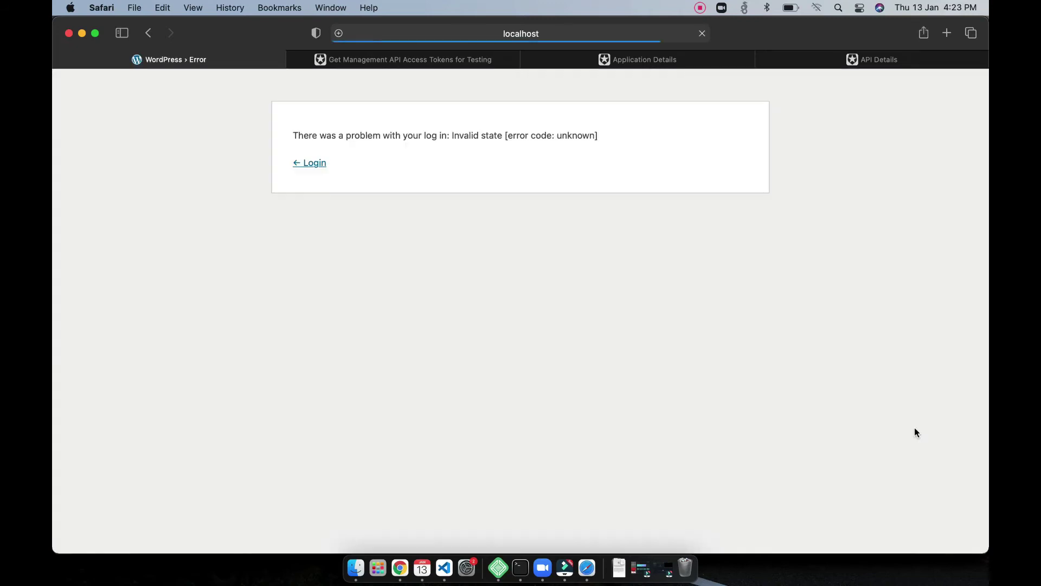
triple_click(445, 135)
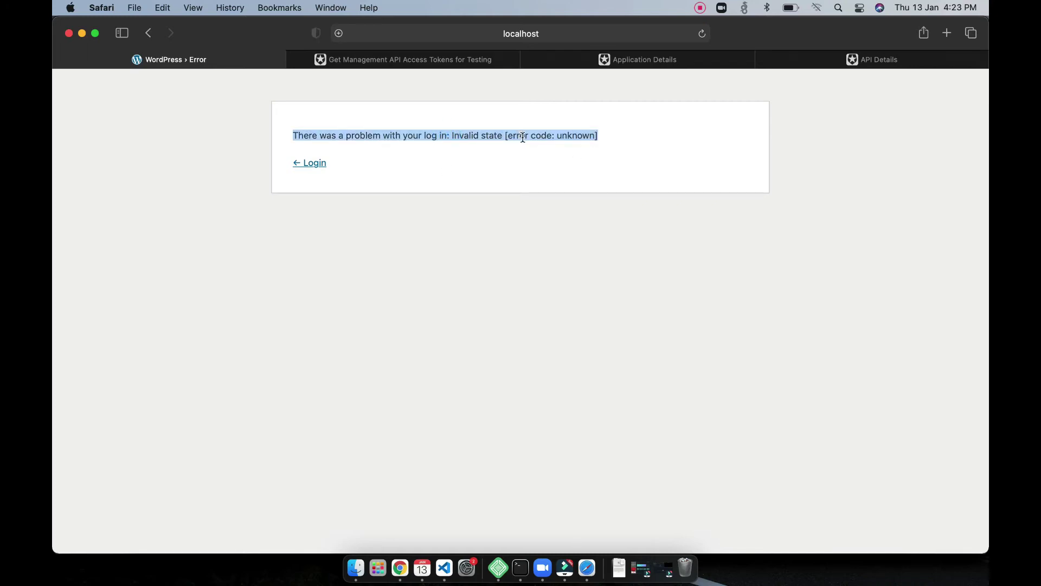
left_click(305, 165)
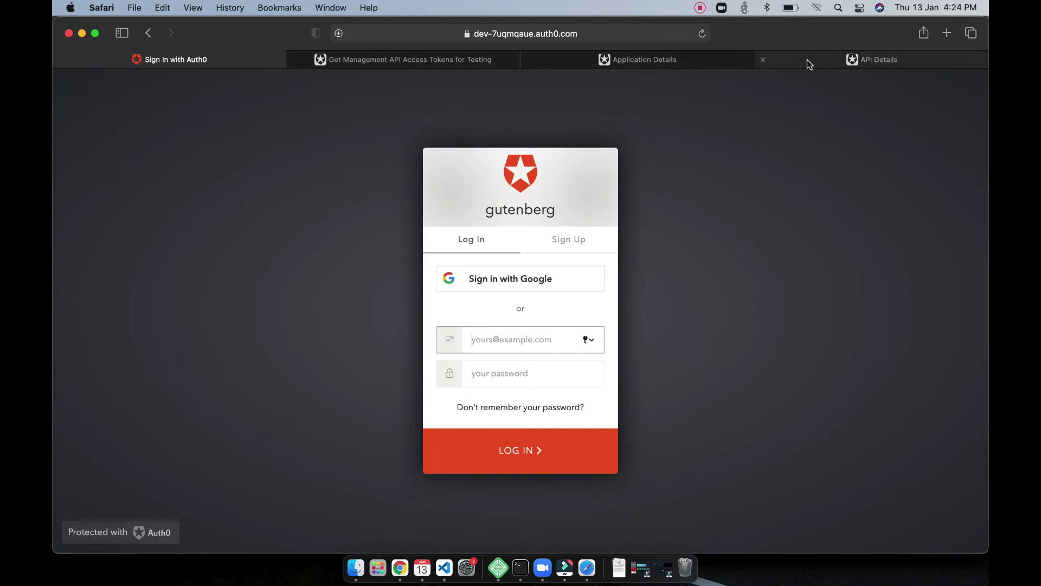
Step: Open the new user under User Management > Users and set their email as verified
left_click(690, 61)
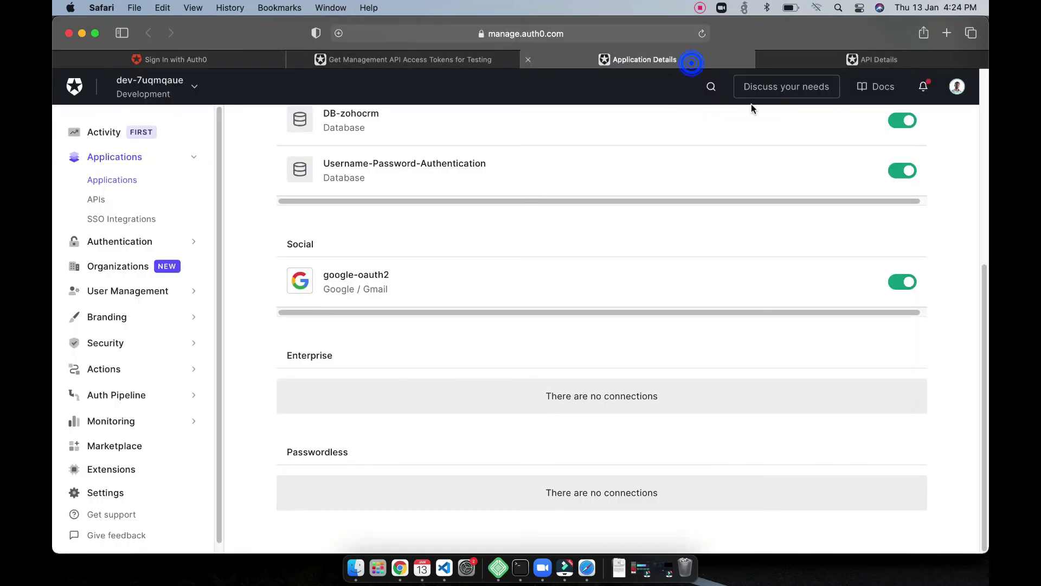
left_click(151, 289)
left_click(132, 260)
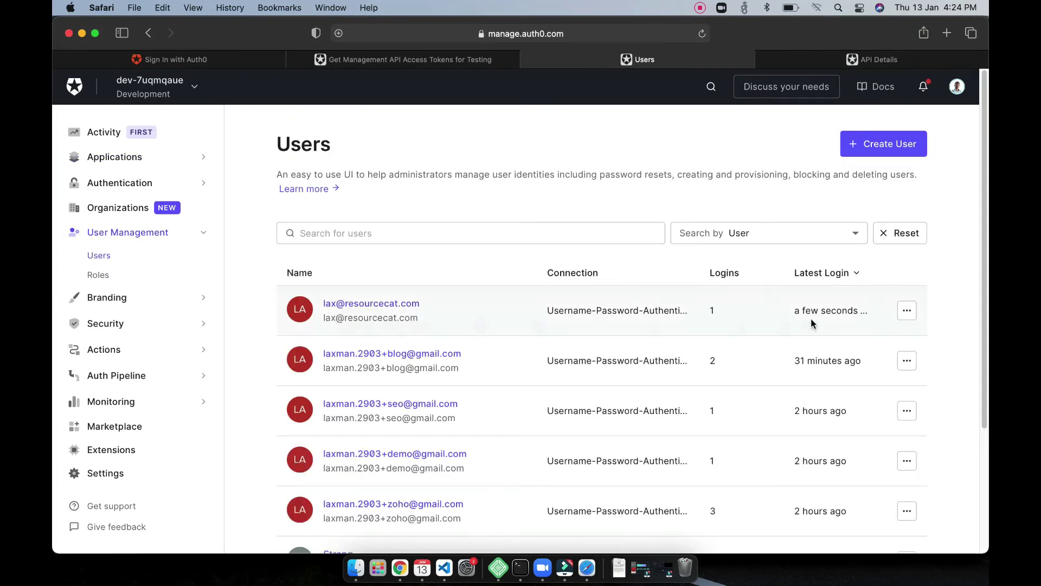
left_click(411, 309)
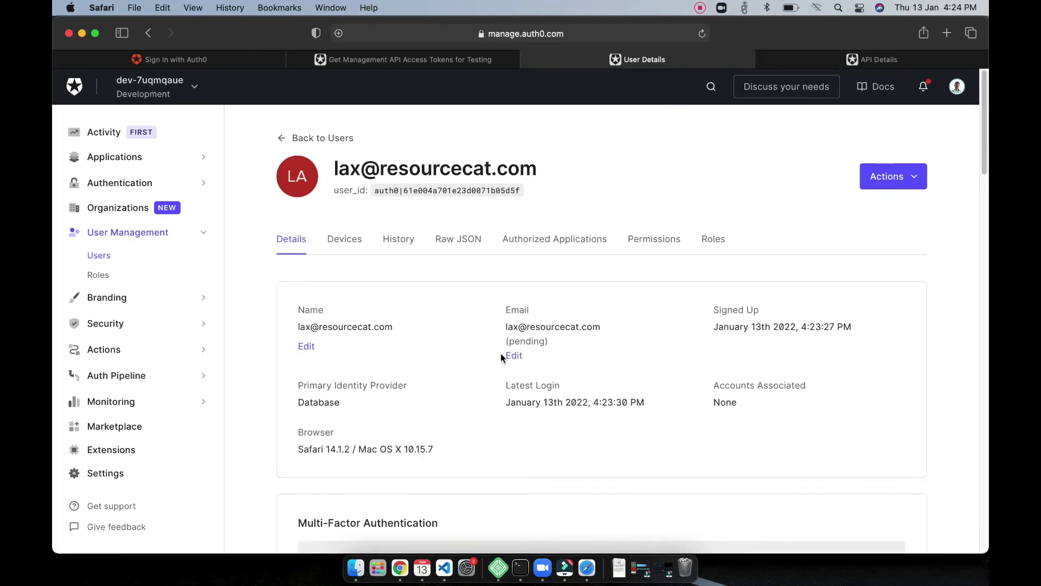
left_click(513, 357)
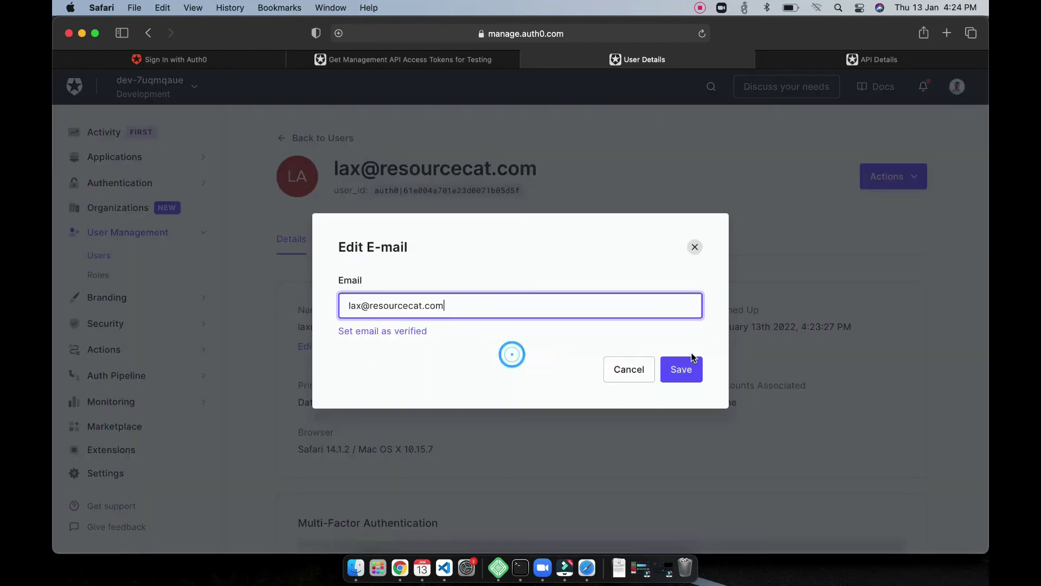
left_click(389, 328)
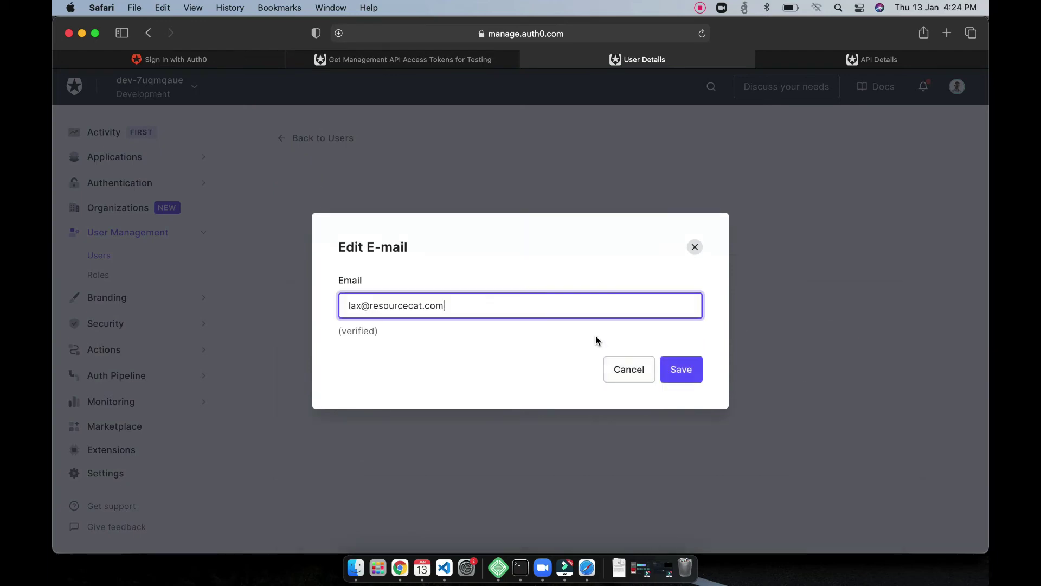
Step: Save the verified email and sign in with the new account's credentials, declining Safari's password save
left_click(679, 368)
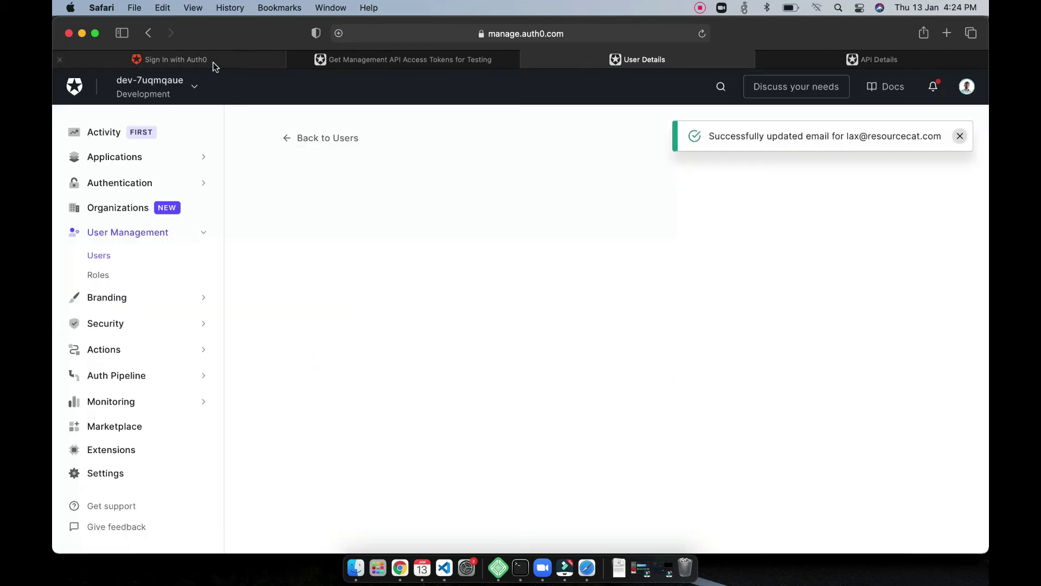
left_click(225, 63)
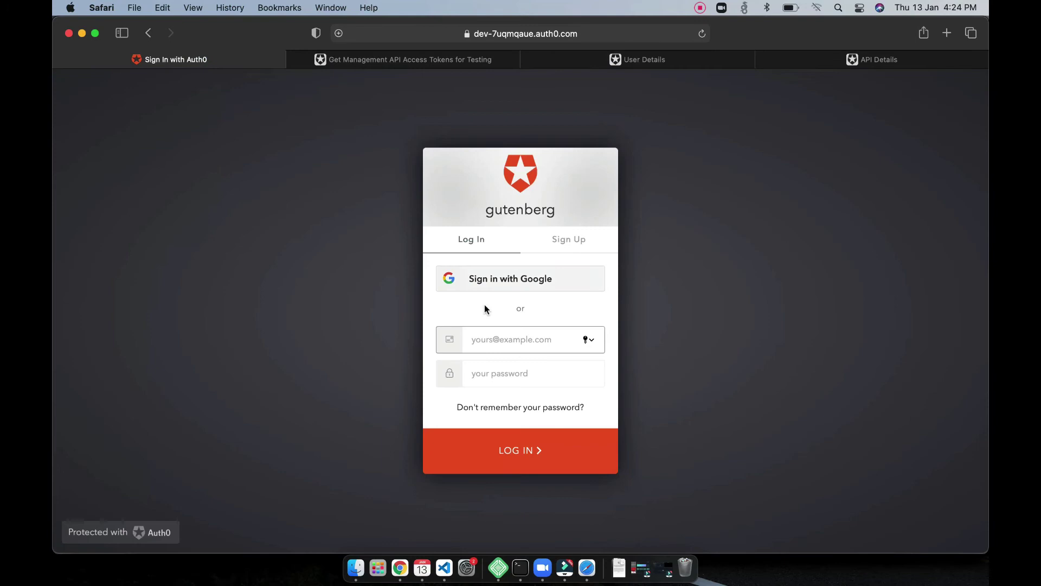
left_click(503, 338)
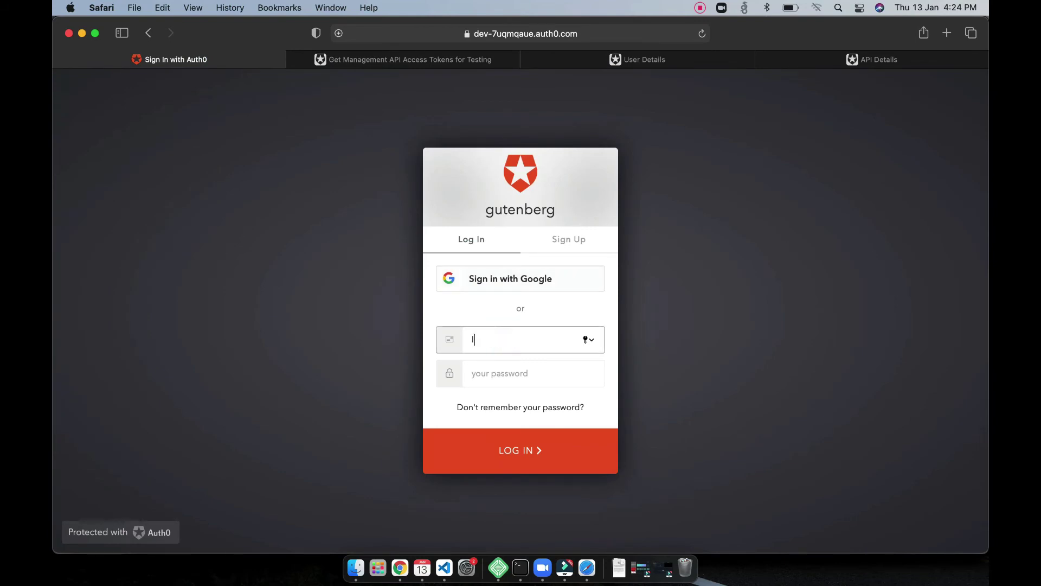
key("Tab")
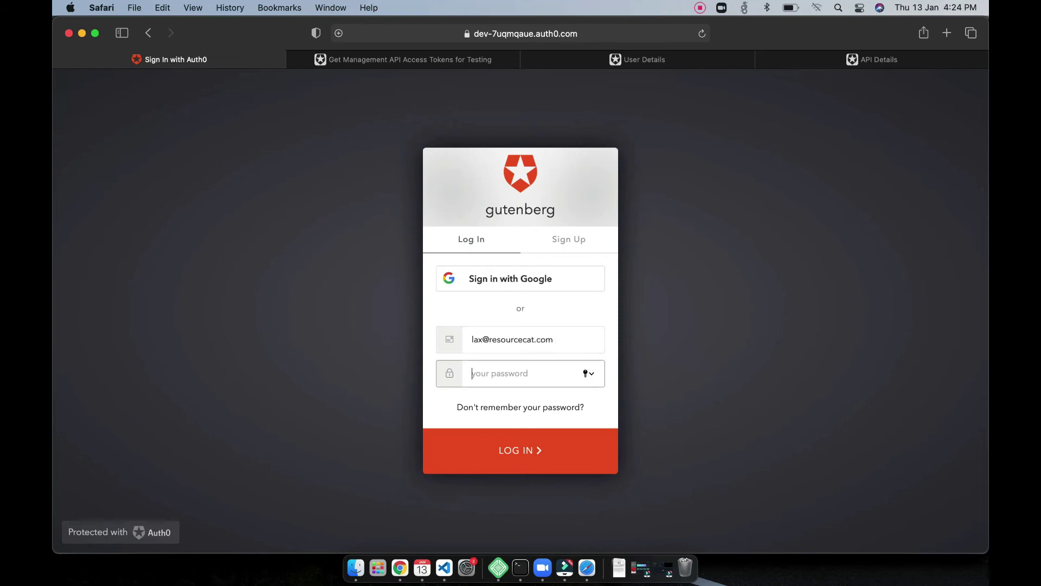
type("••••••••••")
key("Return")
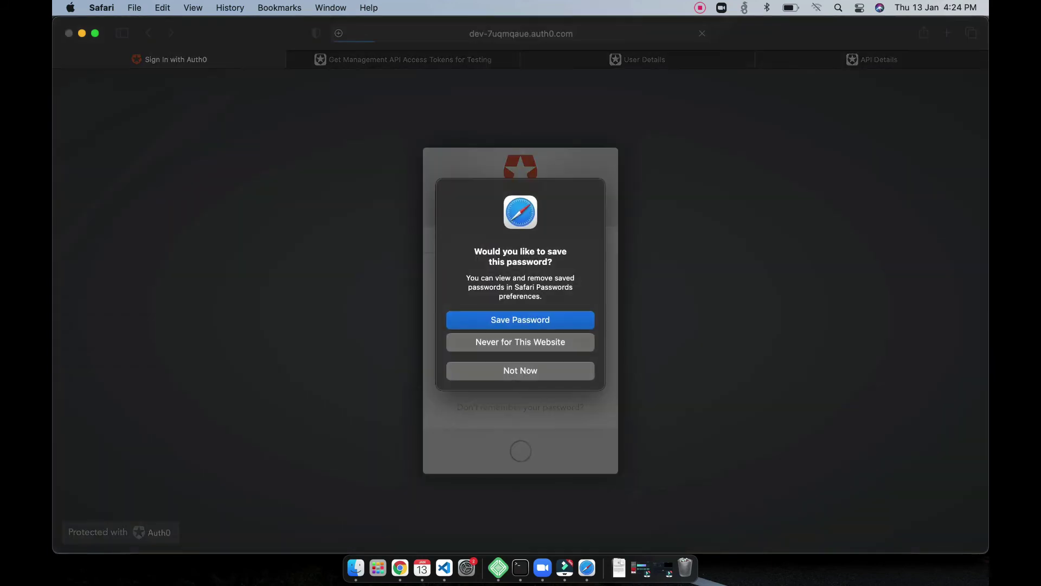
left_click(541, 373)
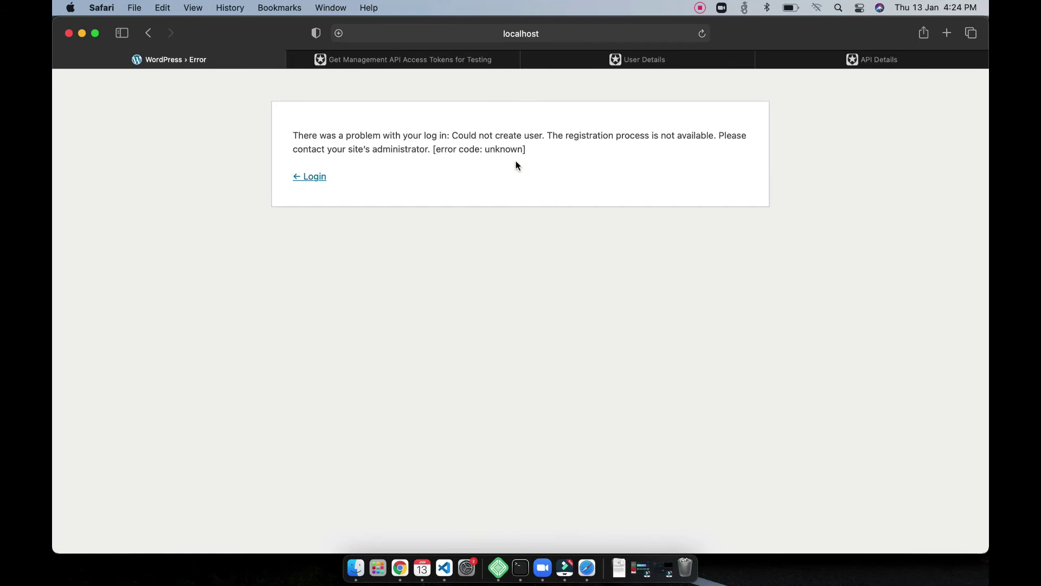
Step: Highlight the 'Could not create user' error and follow the Login link back to Auth0
triple_click(510, 146)
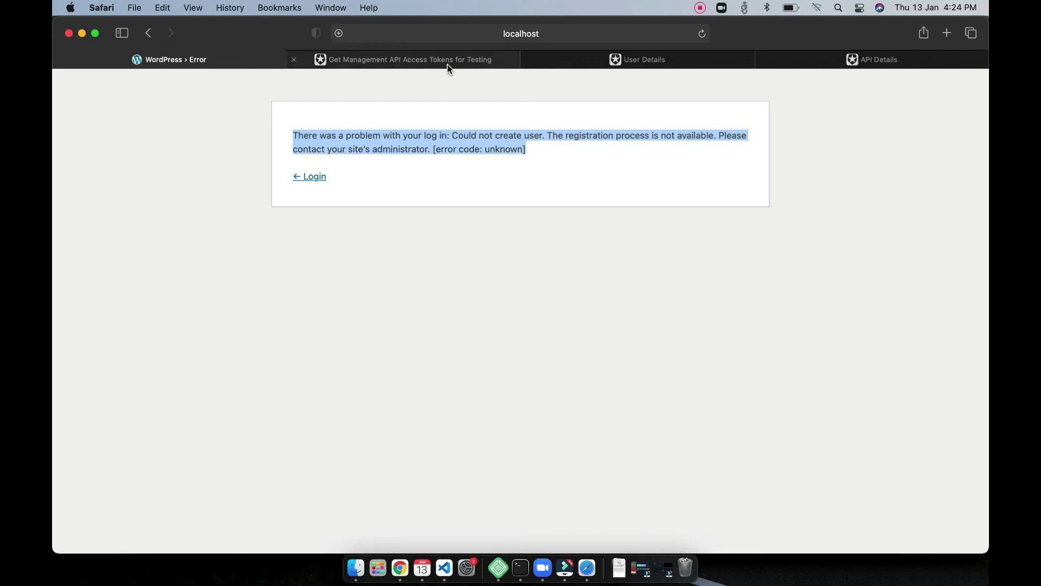
mouse_move(451, 63)
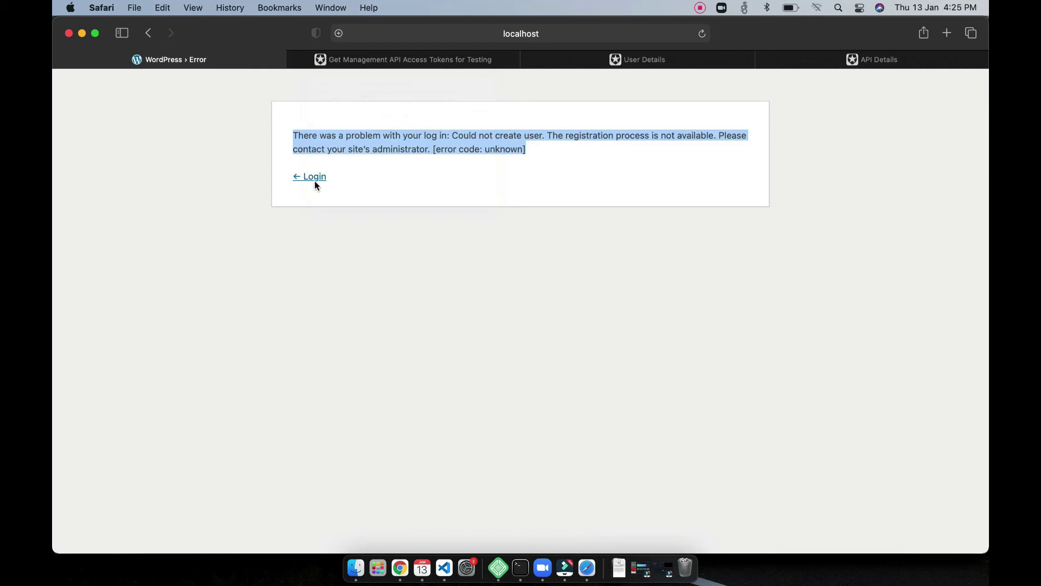
left_click(315, 178)
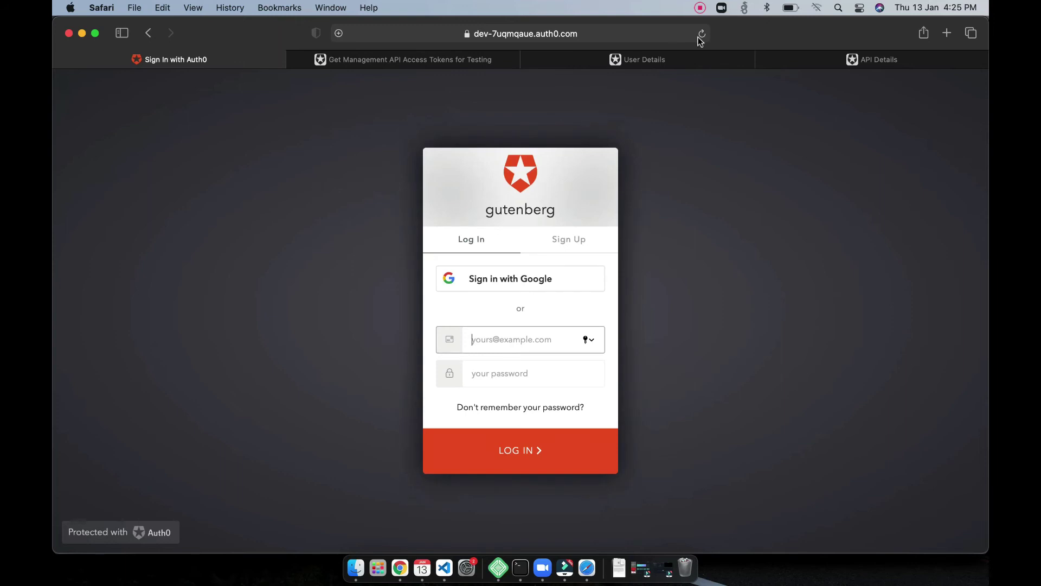
Step: Sign in with the new user's email and password, skipping Safari's save-password prompt, reaching the gutenberg front page
left_click(700, 8)
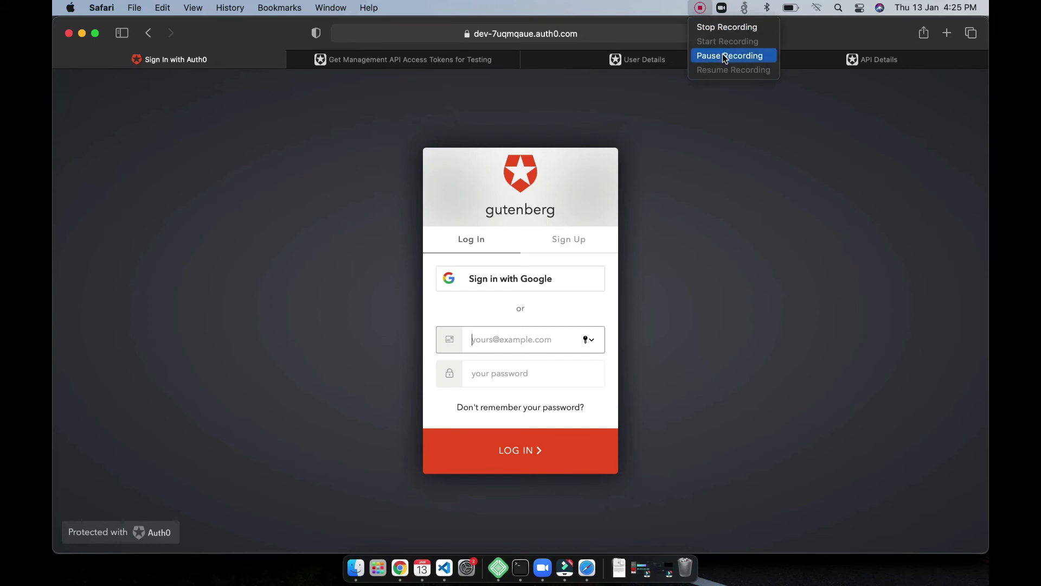
left_click(722, 55)
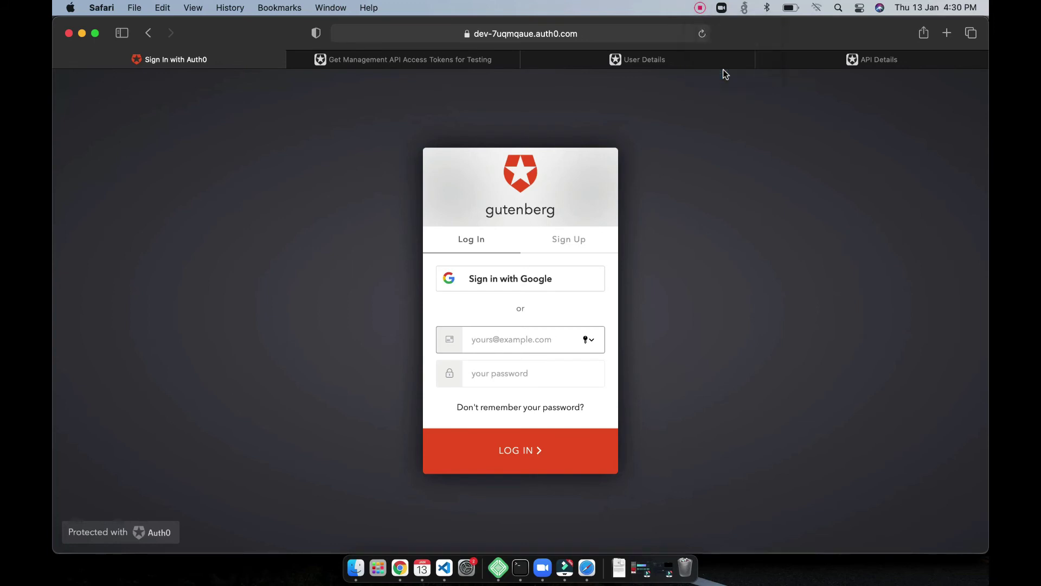
left_click(499, 347)
key("Tab")
type("•")
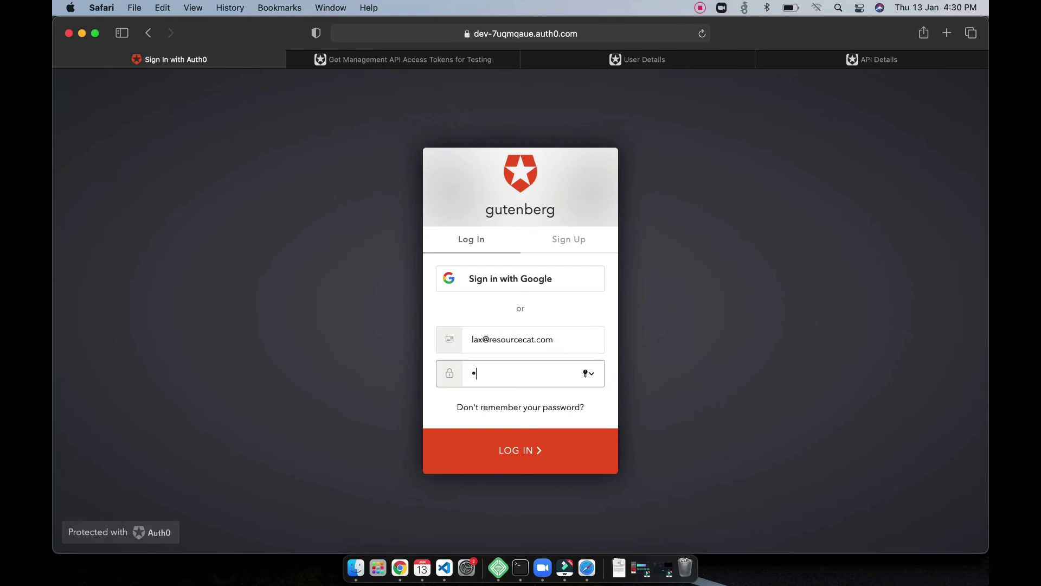
type("•••••••••••")
key("Return")
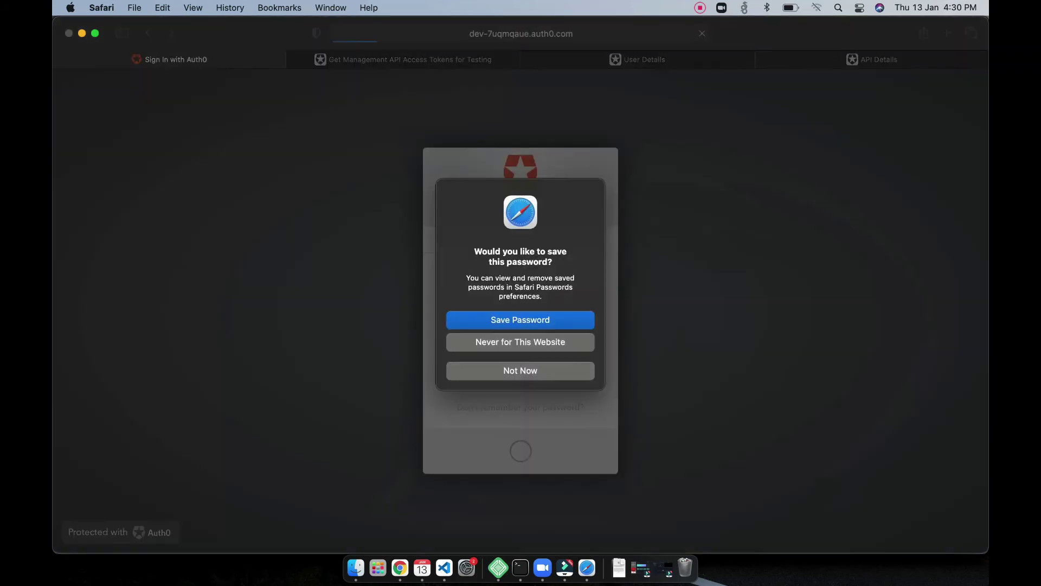
left_click(544, 374)
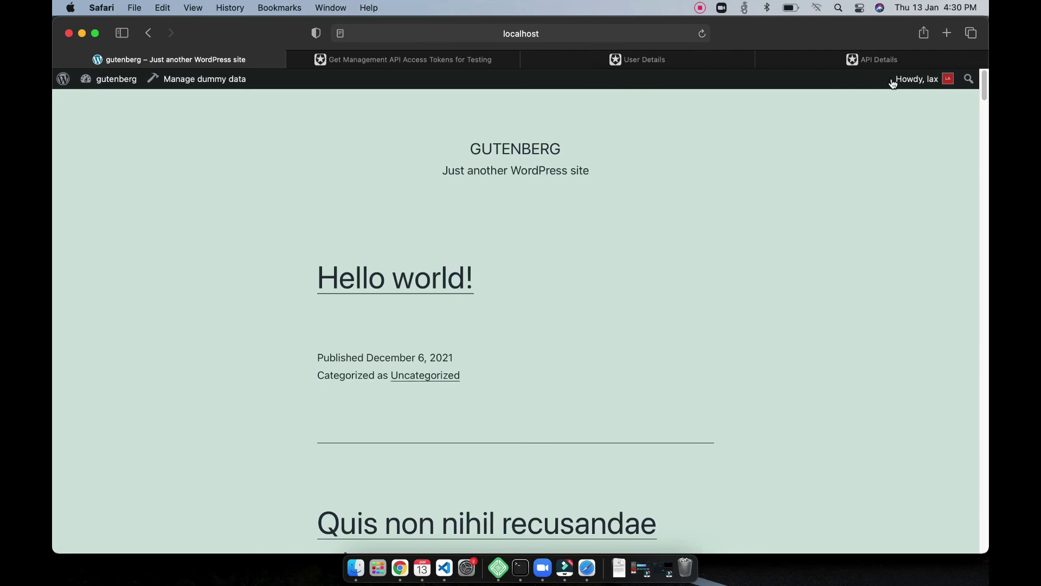
Step: Log out through the Howdy menu and reload gutenberg.local/wp-login.php to get the empty Auth0 form
mouse_move(917, 79)
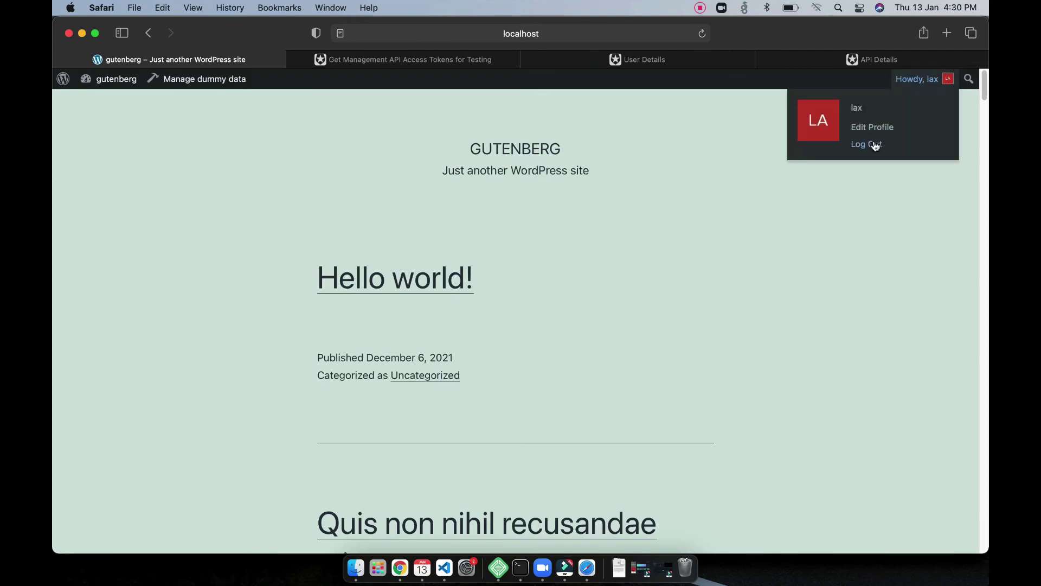
left_click(879, 142)
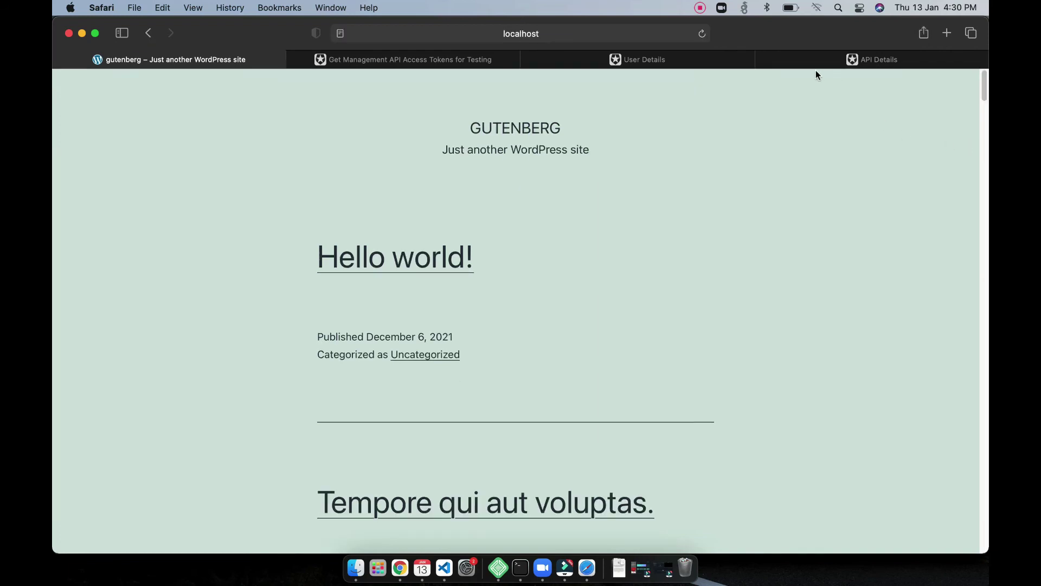
left_click(474, 34)
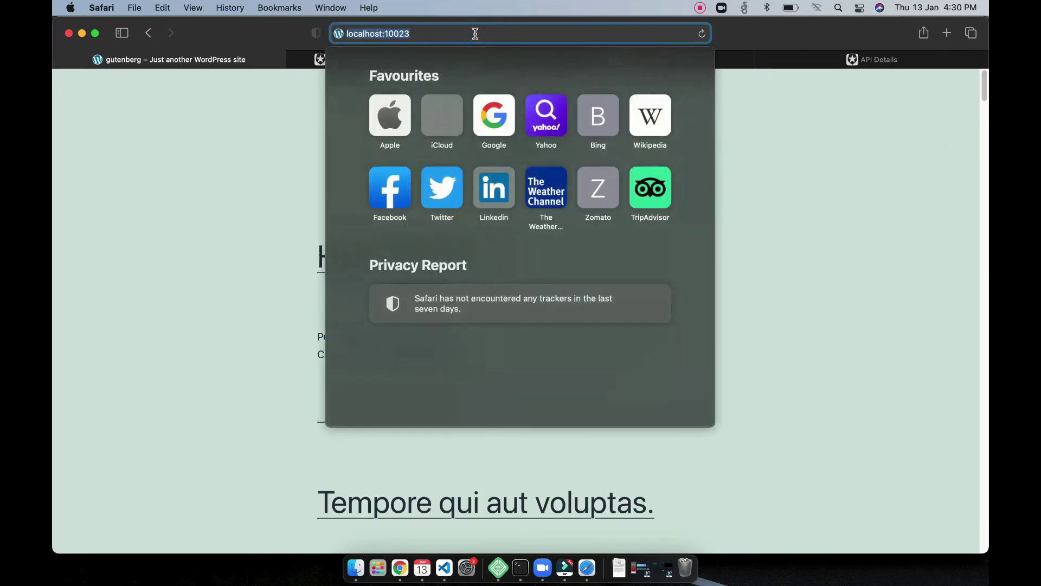
type("g")
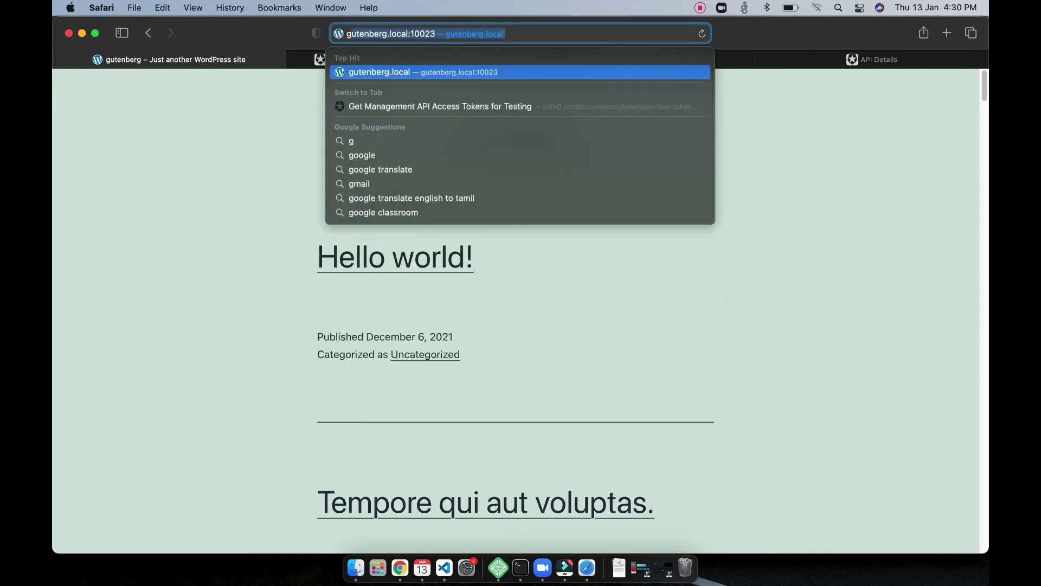
type("ut")
key("Right")
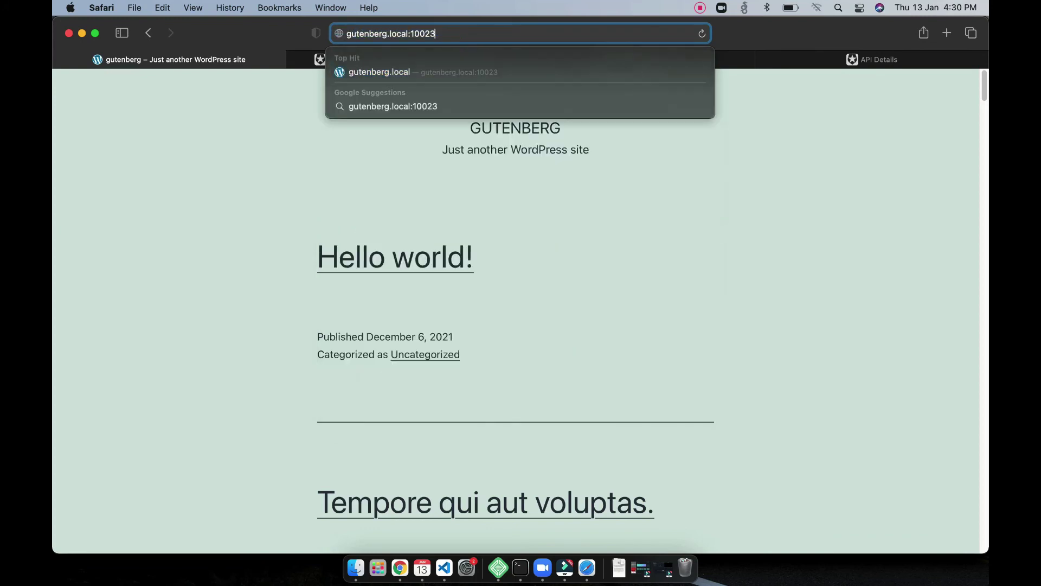
key("BackSpace")
key("BackSpace")
key("BackSpace")
key("BackSpace")
key("BackSpace")
key("BackSpace")
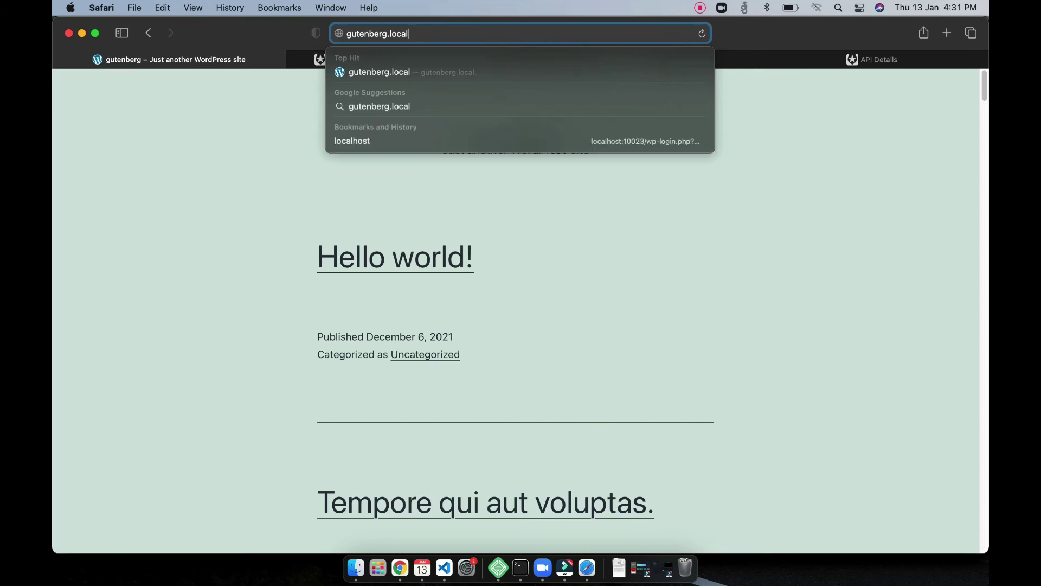
type("/wp-login.p")
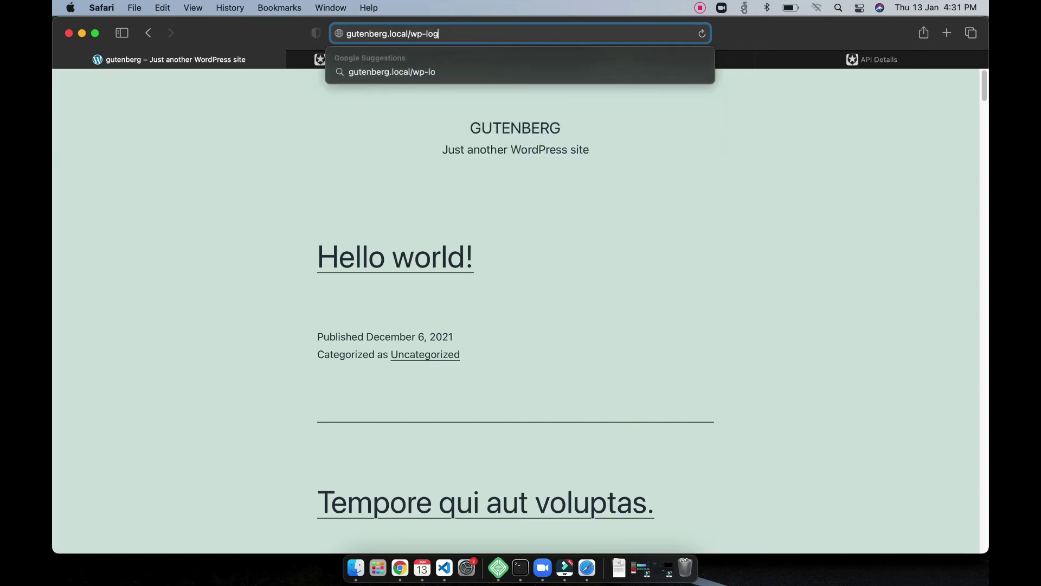
type("hp")
key("Return")
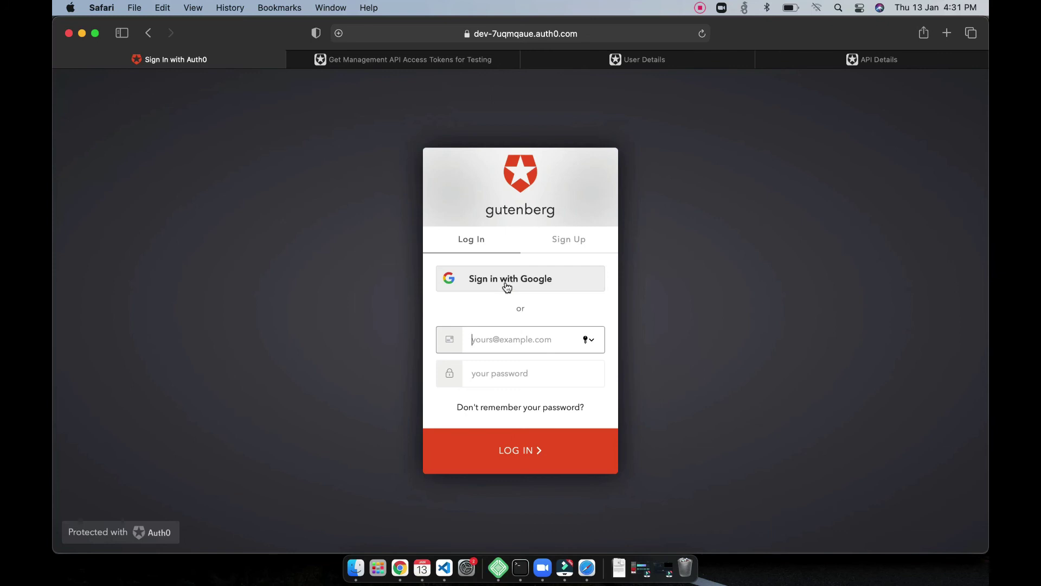
left_click(496, 307)
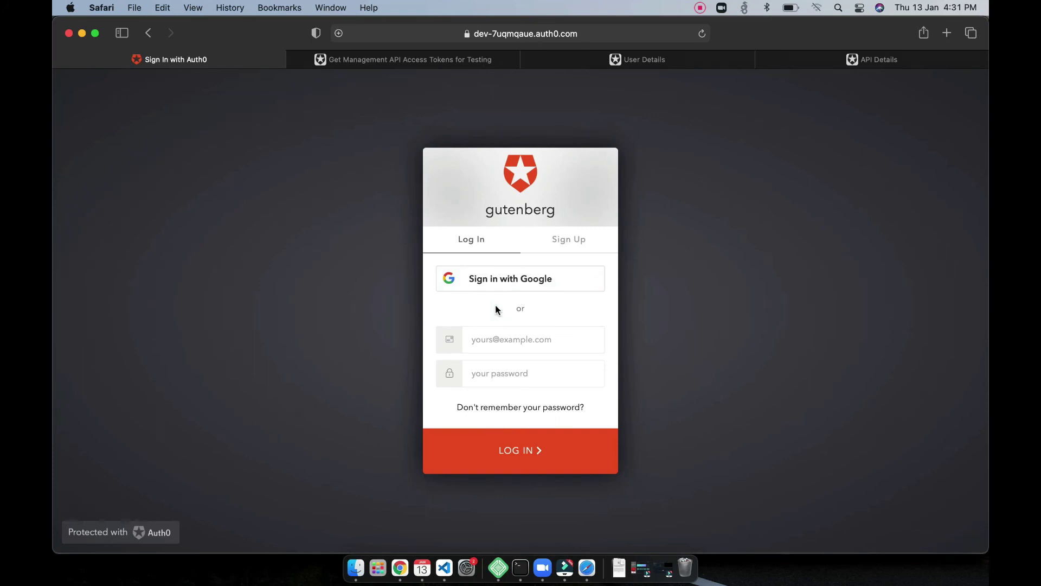
Step: Open the new user's Roles tab and close Assign Roles without adding any role
left_click(642, 58)
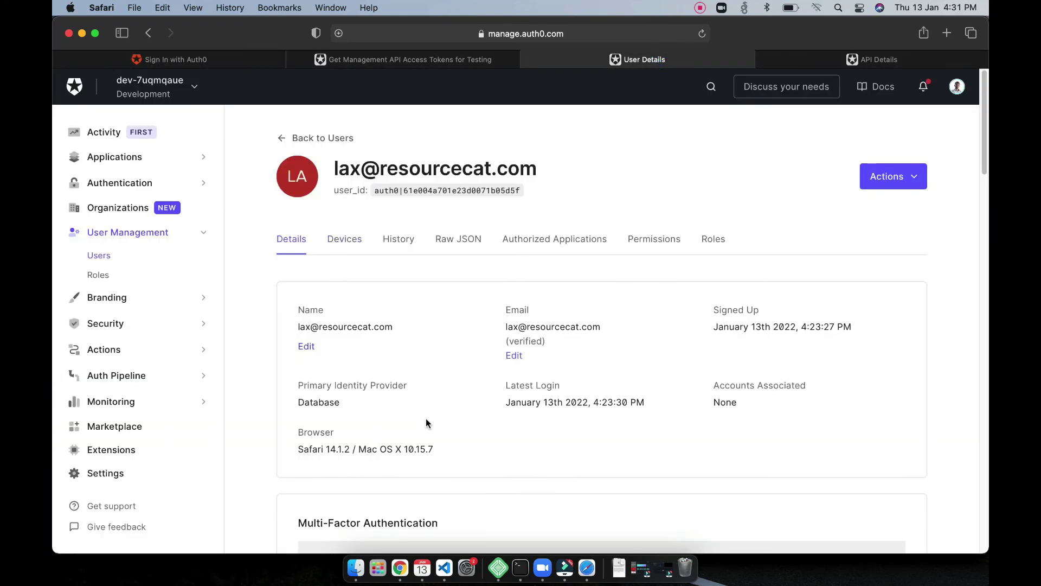
scroll(425, 423, "down", 8)
scroll(401, 390, "down", 1)
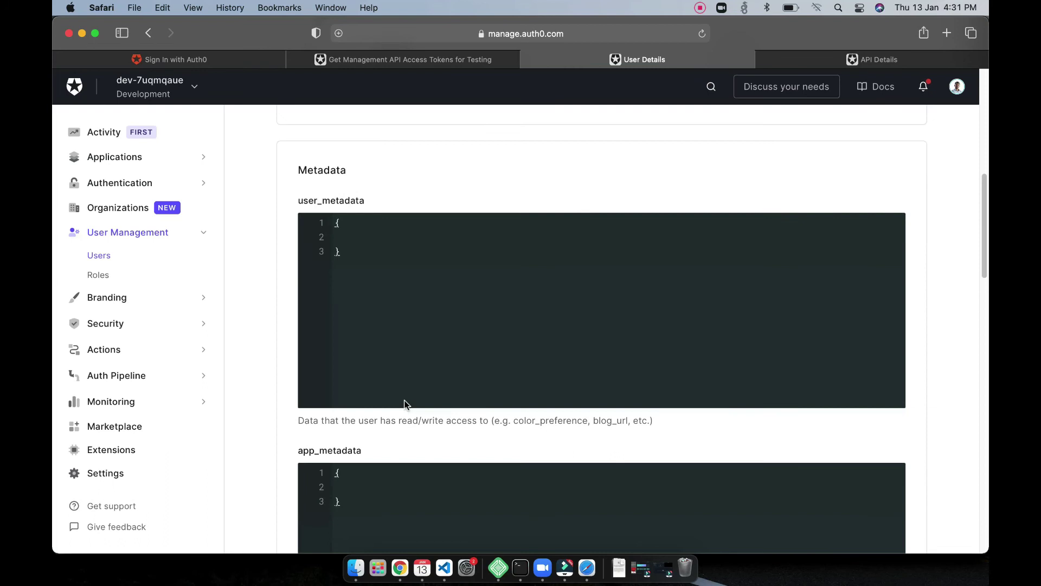
scroll(405, 403, "up", 5)
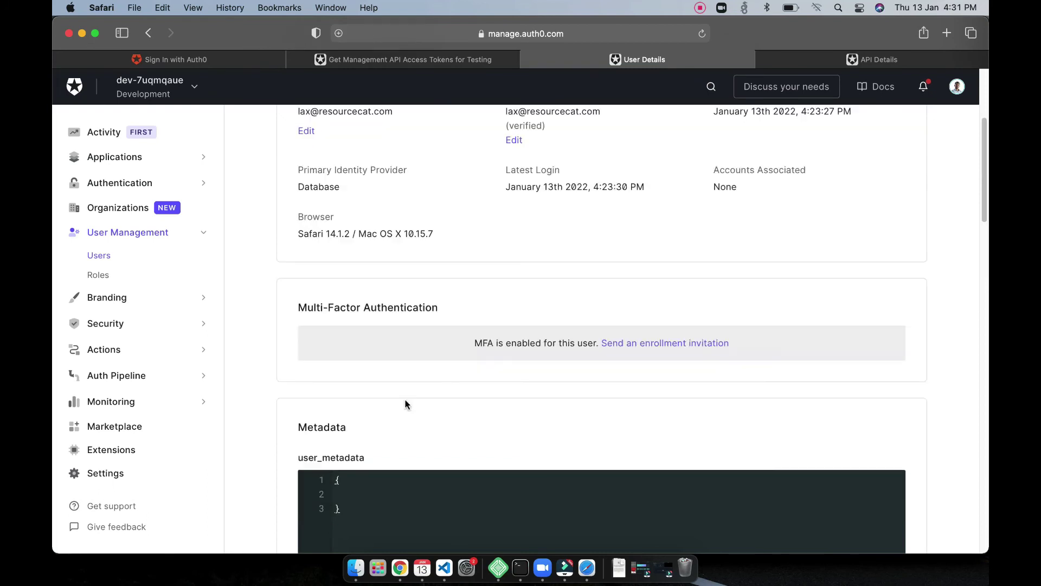
scroll(406, 404, "up", 4)
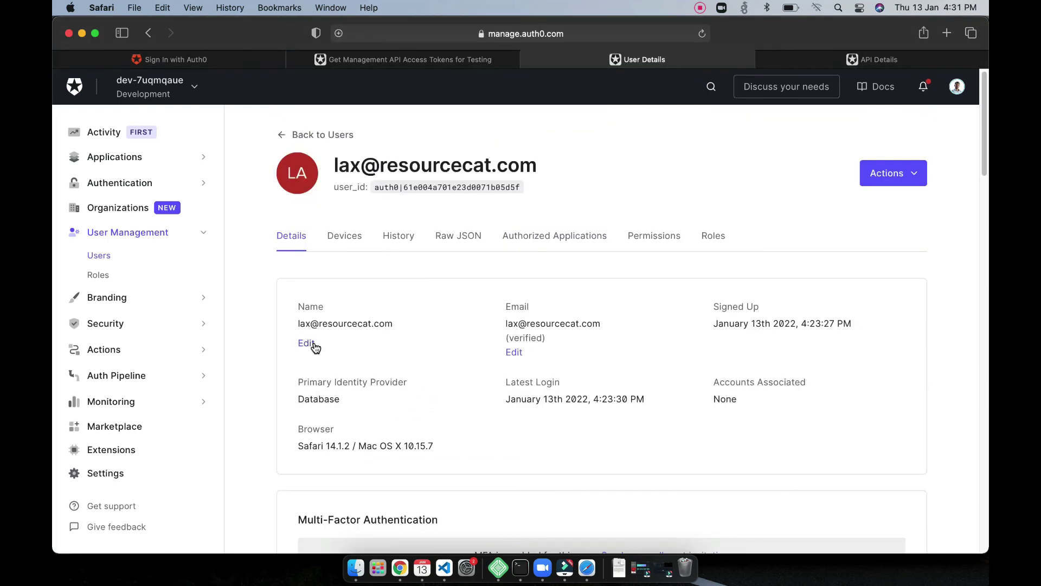
left_click(712, 237)
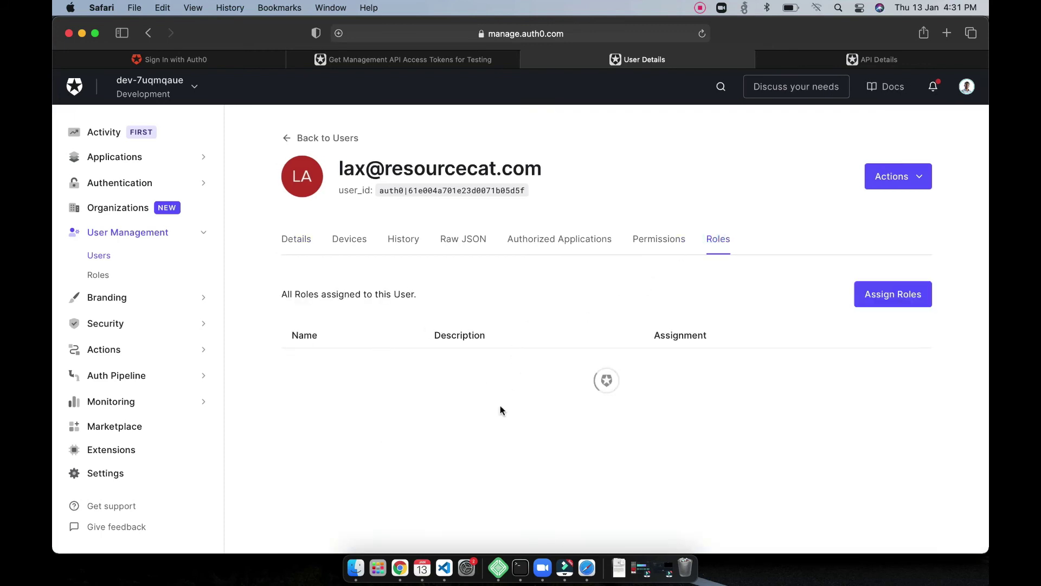
left_click(897, 301)
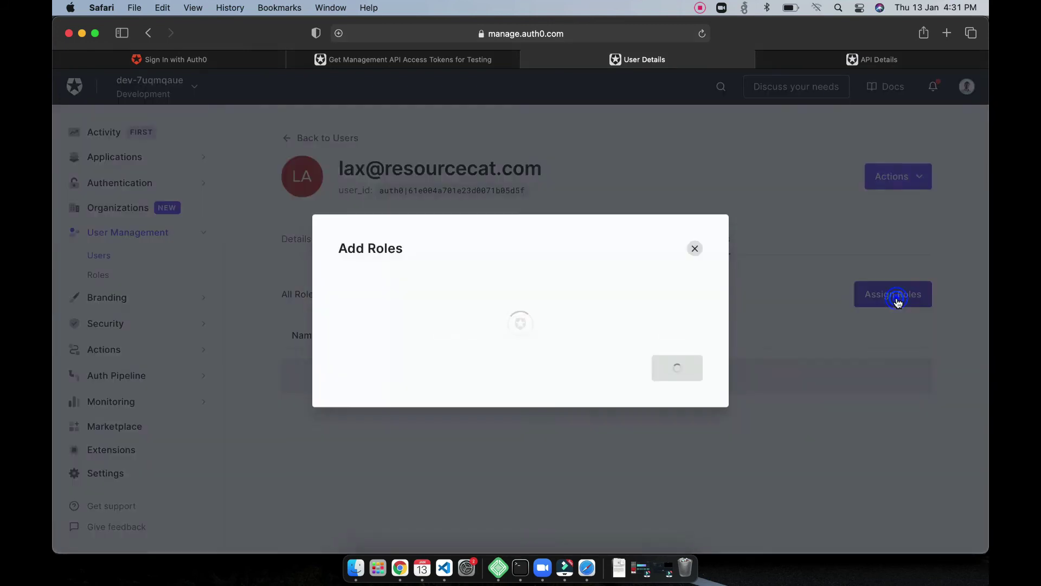
left_click(695, 249)
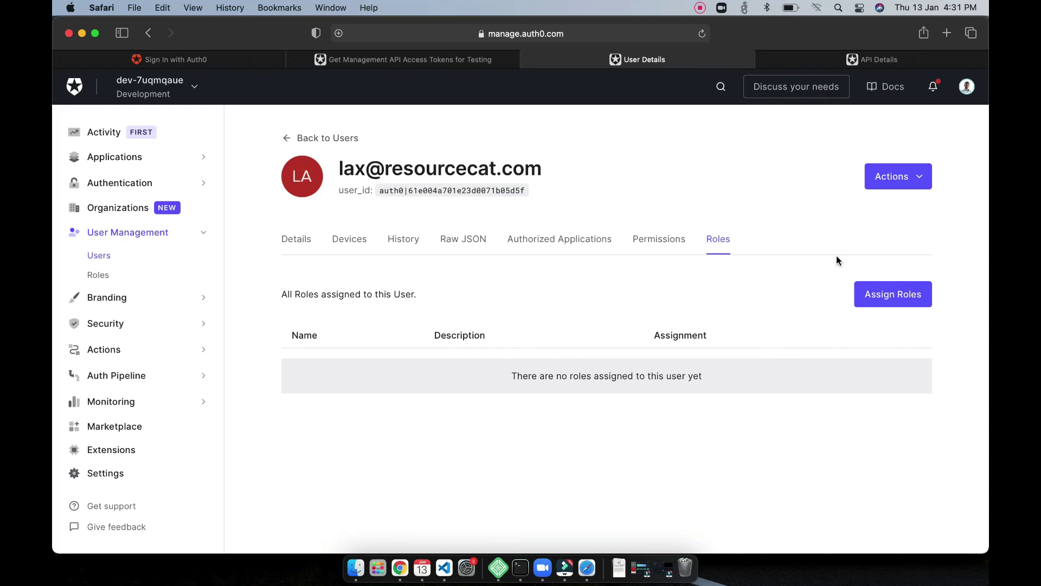
Step: Open the user's Raw JSON tab and scroll through it, showing email_verified true and logins_count 1
left_click(480, 240)
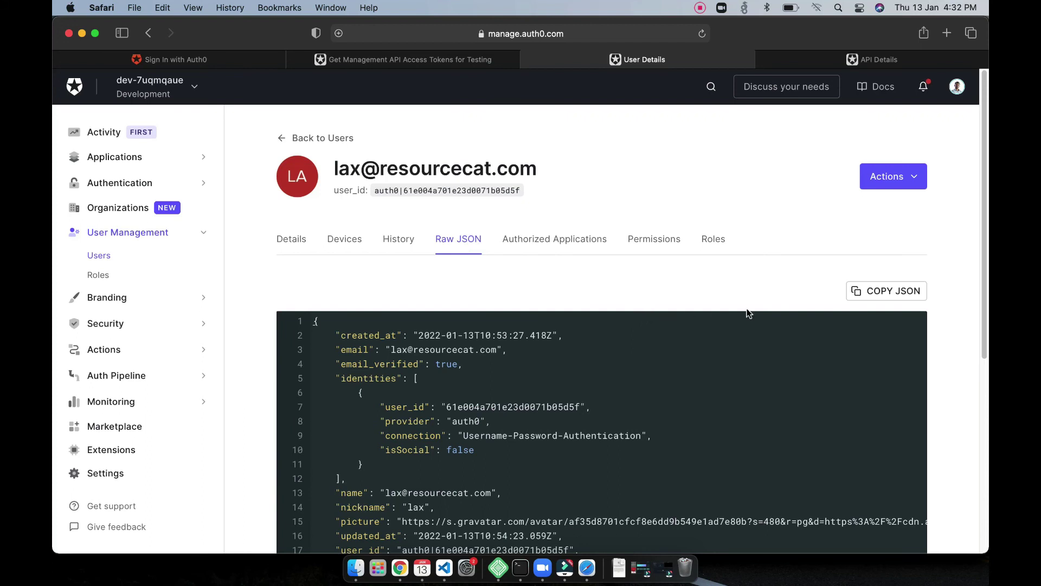
scroll(955, 300, "down", 5)
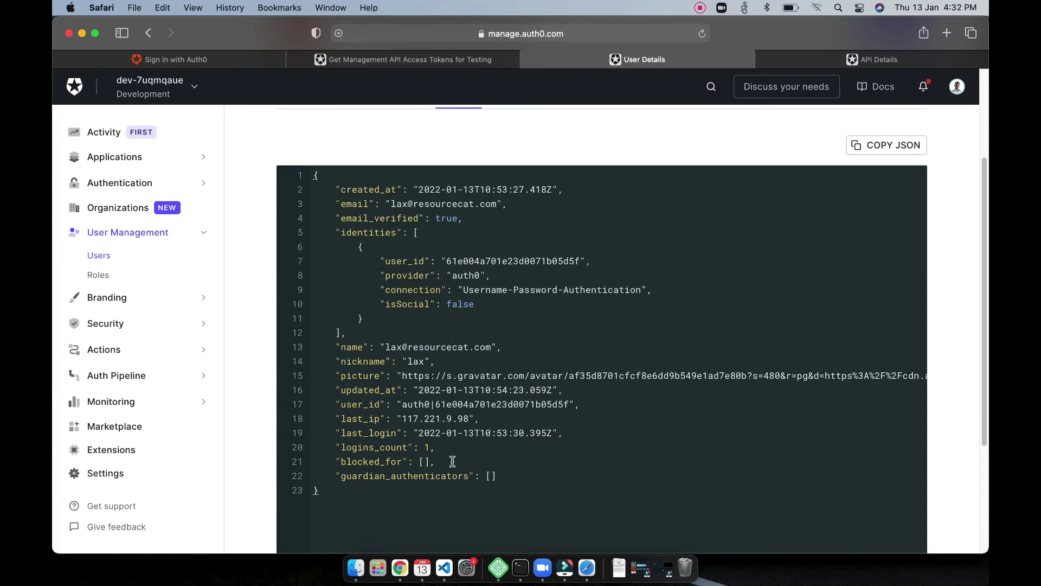
double_click(410, 349)
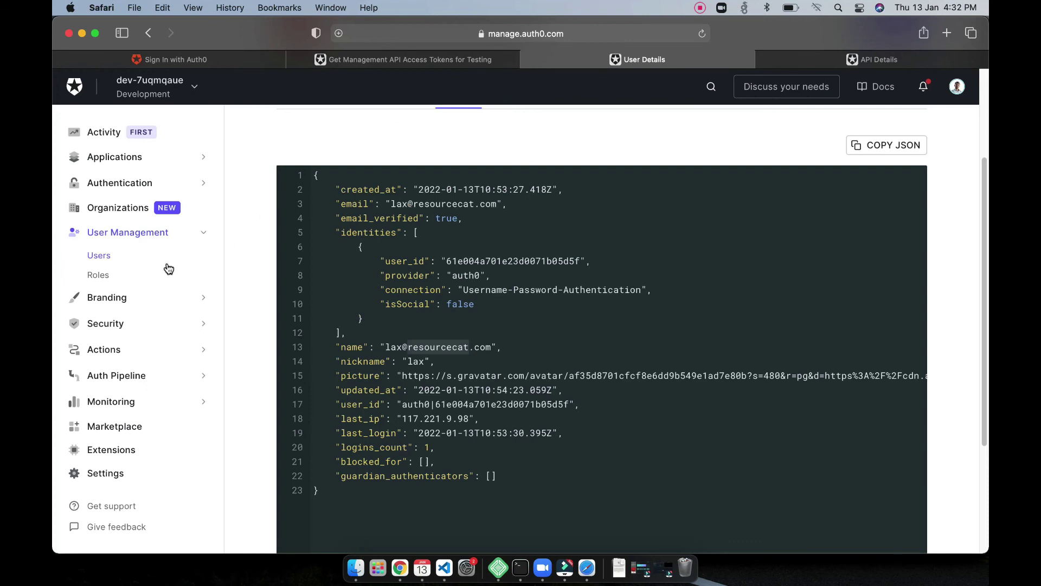
scroll(263, 407, "up", 5)
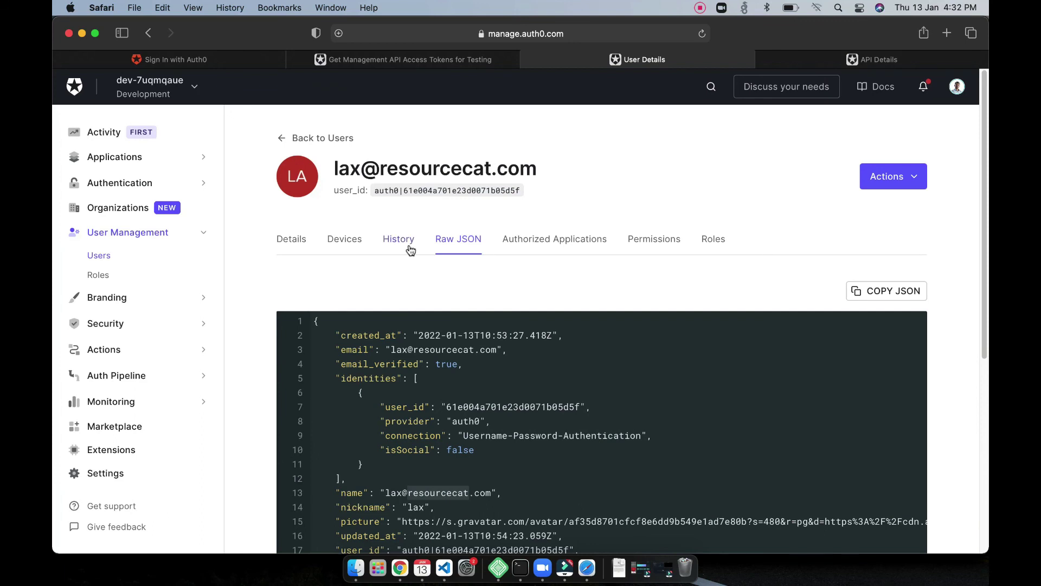
Step: Check the user's History log, including the first entry's identity provider and location, then view their Devices
left_click(411, 250)
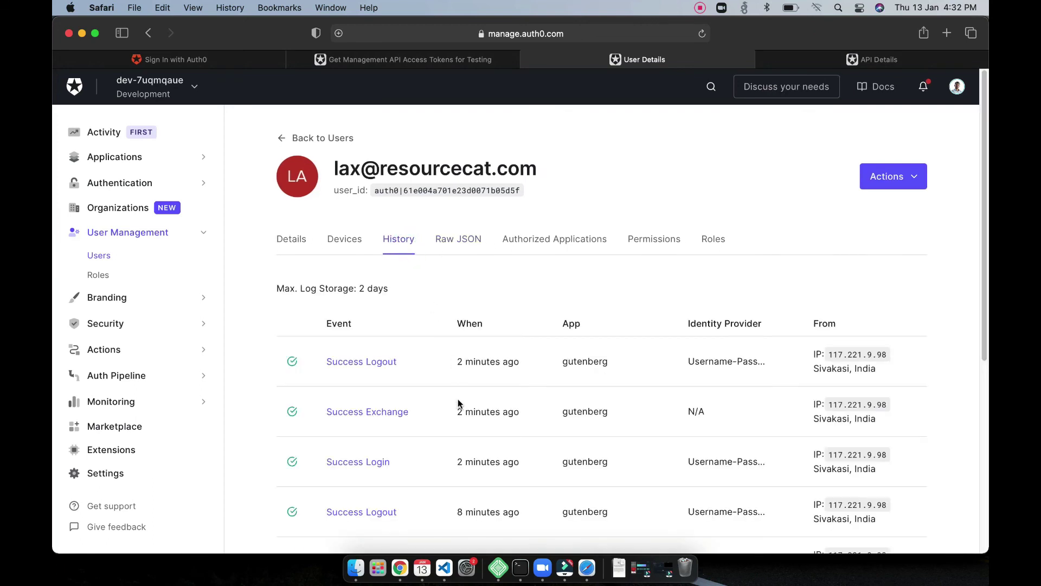
scroll(457, 400, "down", 3)
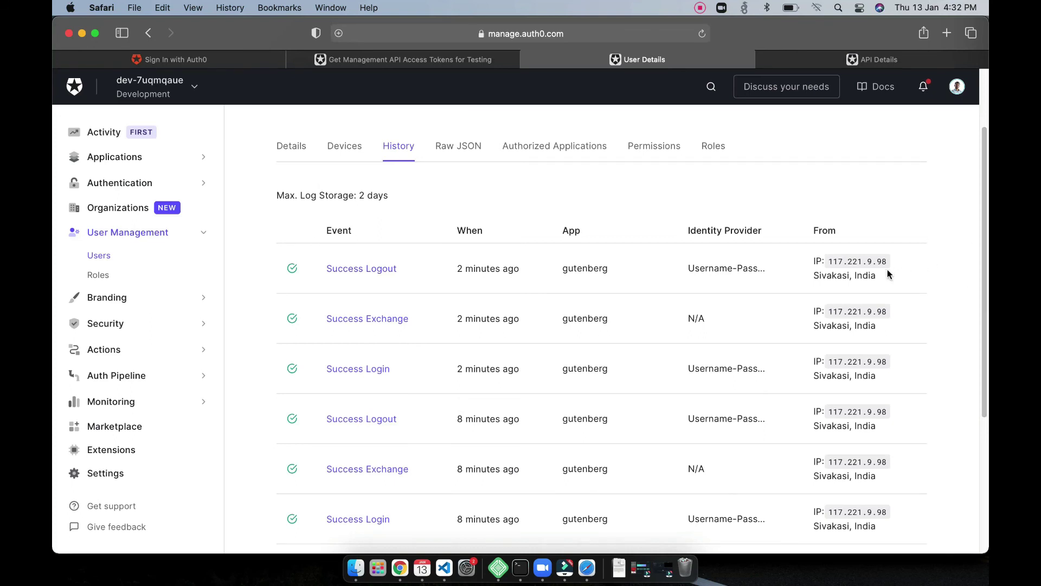
left_click_drag(871, 278, 801, 274)
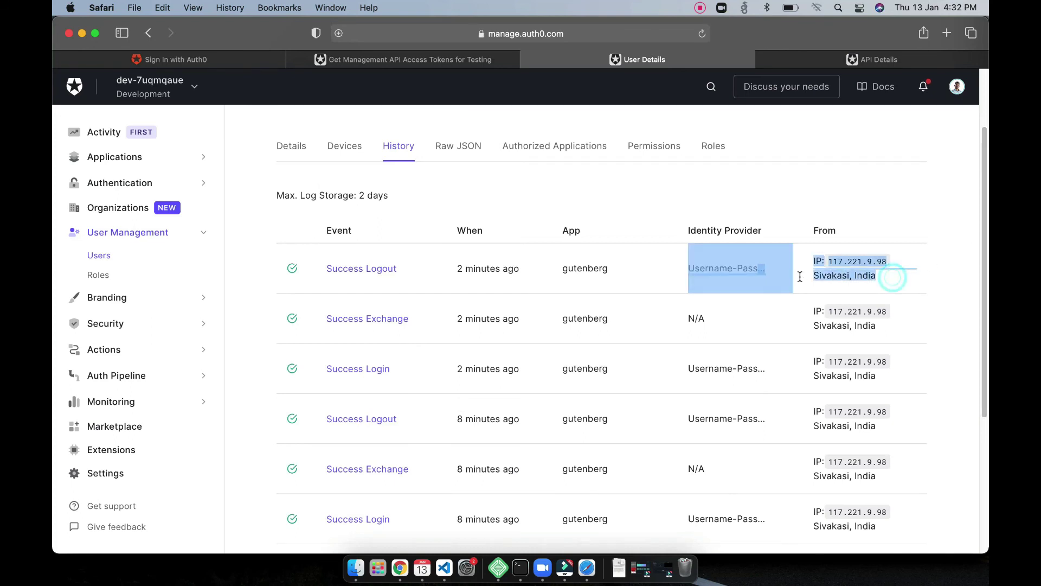
left_click(745, 310)
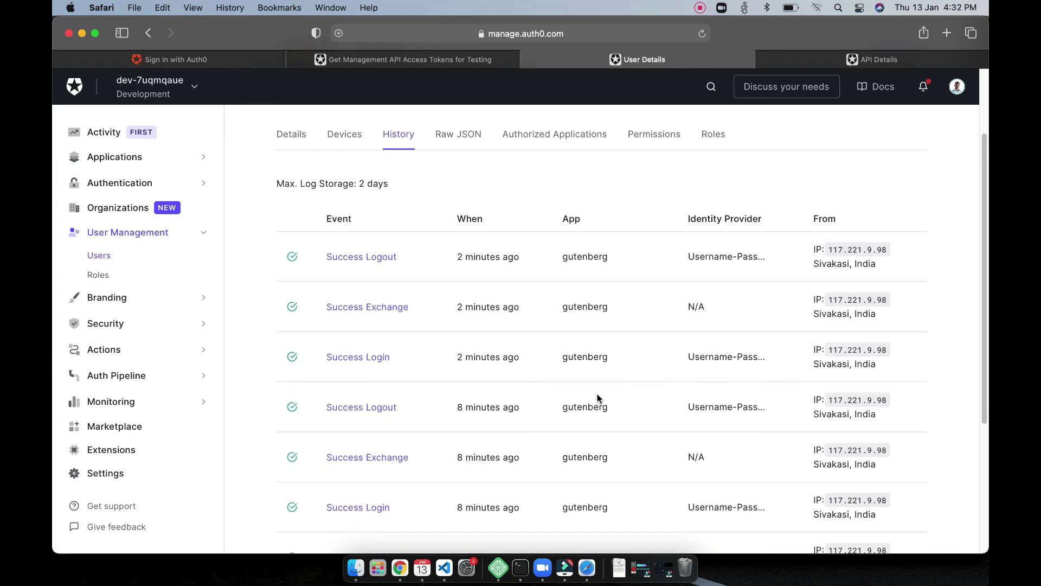
scroll(598, 399, "up", 3)
left_click(349, 244)
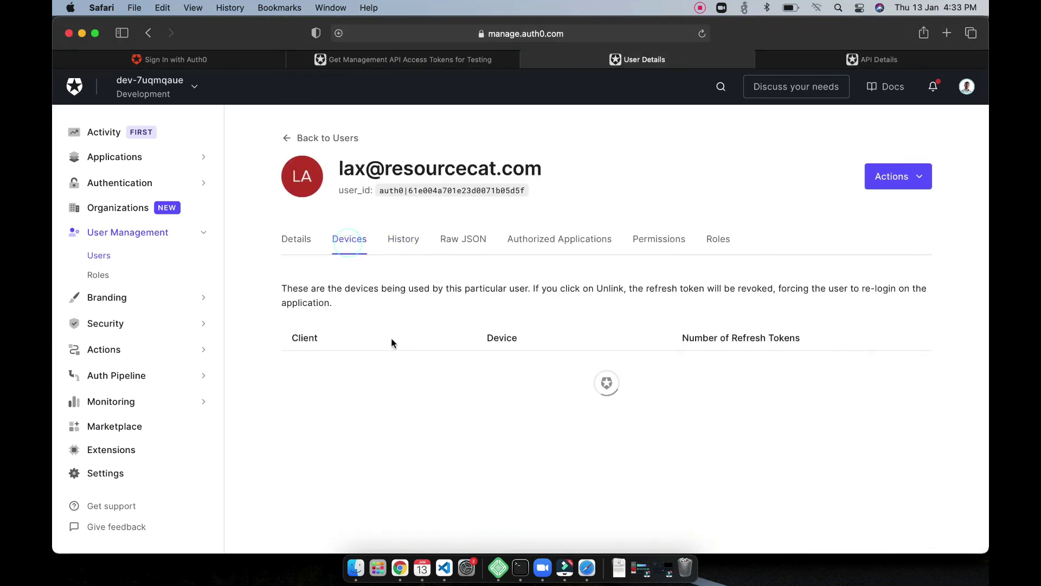